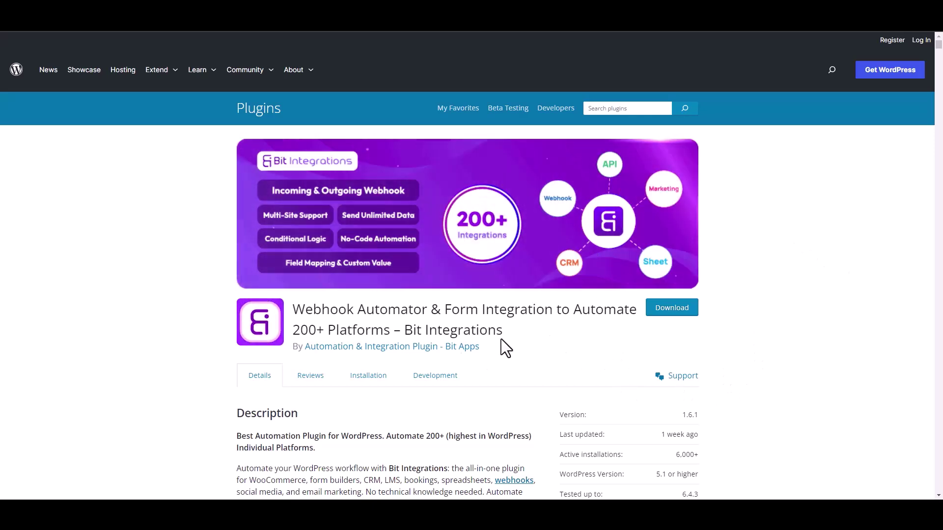
Highlight and then deselect the Bit Integrations plugin name on its WordPress.org page.
{"action": "left_click_drag", "start_coordinate": [404, 330], "coordinate": [514, 339]}
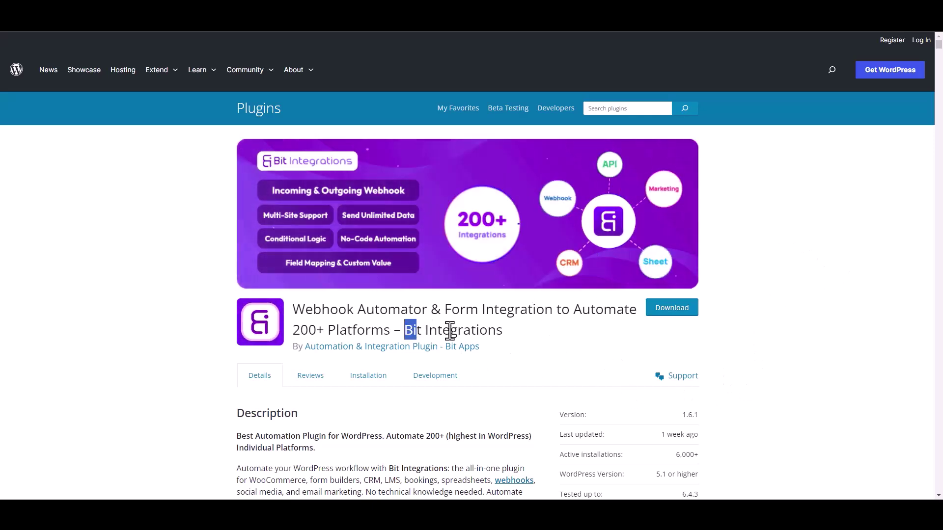
{"action": "left_click", "coordinate": [521, 343]}
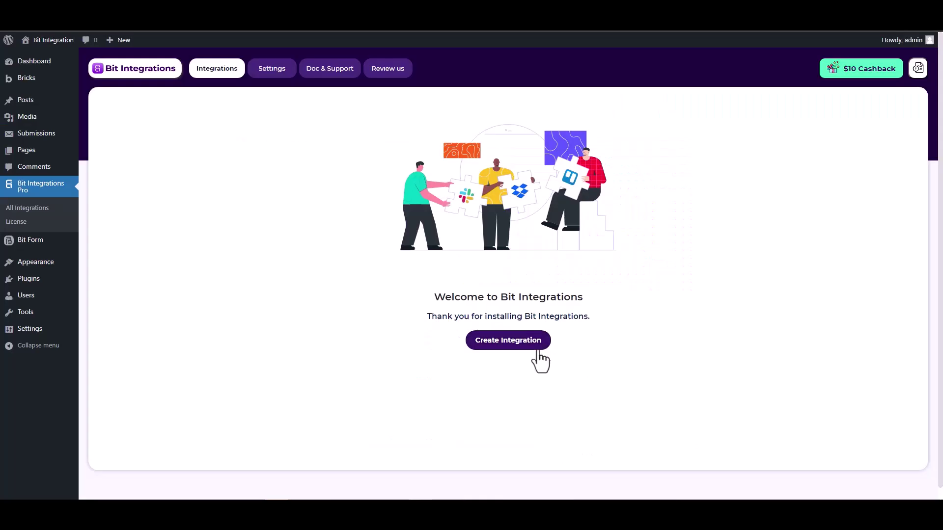
Search triggers for 'br' and select Bricksforge as the new integration's trigger.
{"action": "left_click", "coordinate": [534, 346]}
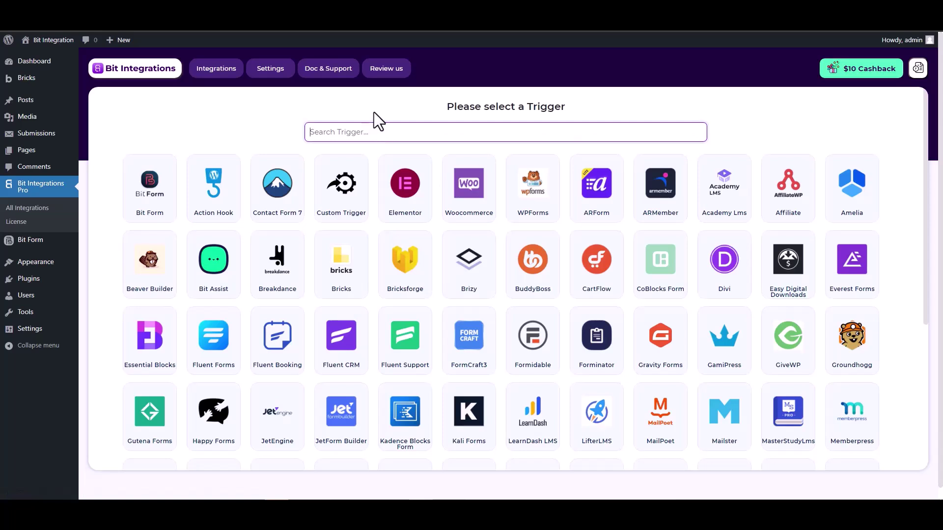
{"action": "type", "text": "br"}
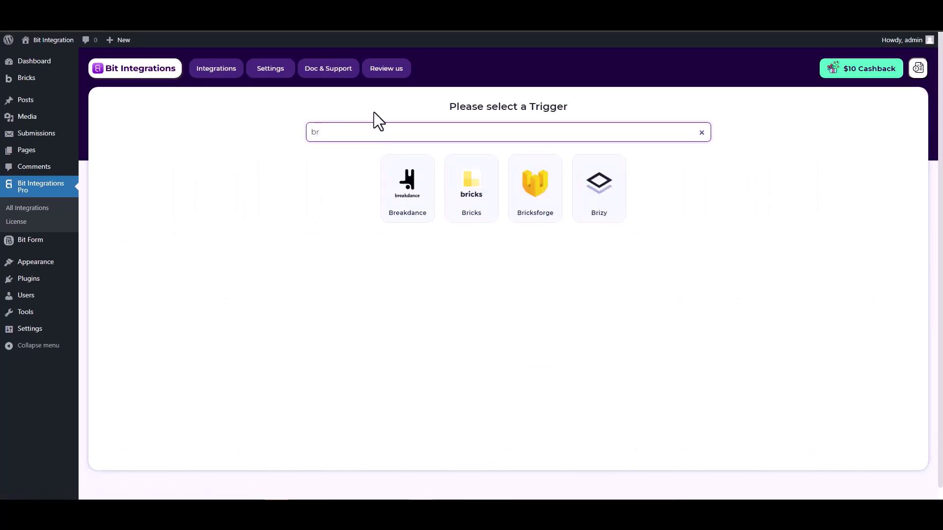
{"action": "left_click", "coordinate": [544, 211]}
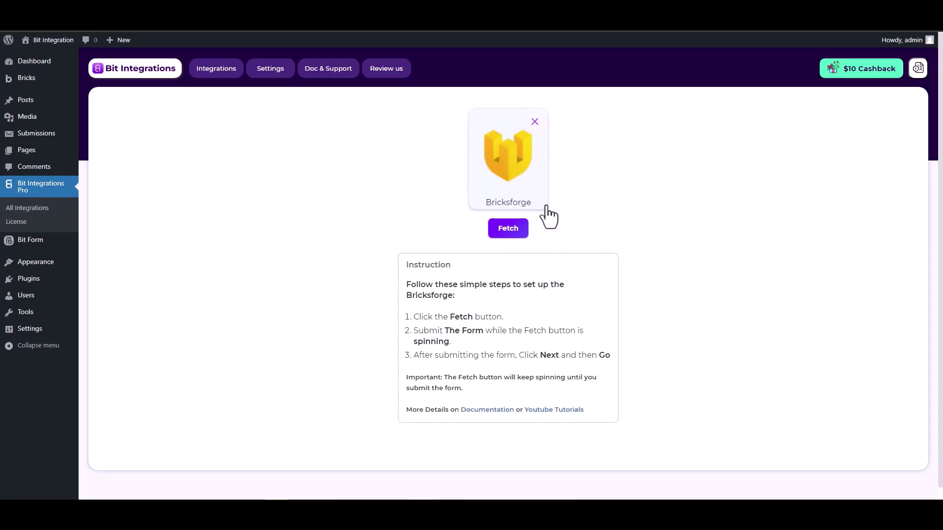
Start the Bricksforge fetch and fill First Name, Last Name, Email and Phone on the test form.
{"action": "left_click", "coordinate": [497, 235]}
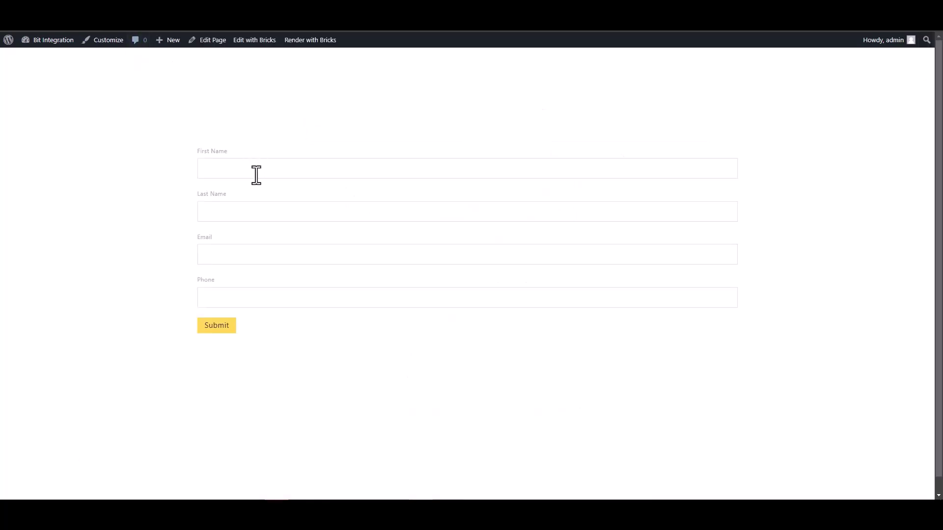
{"action": "left_click", "coordinate": [255, 175]}
{"action": "type", "text": "test"}
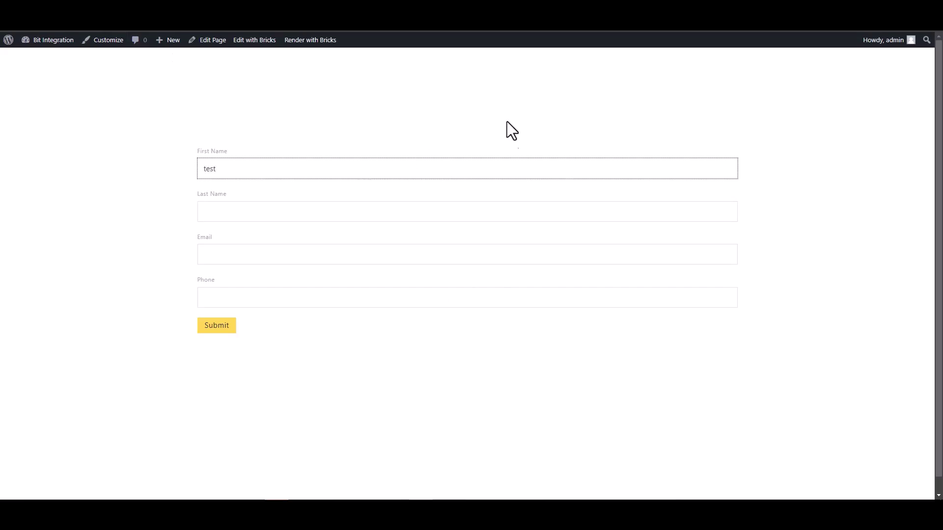
{"action": "left_click", "coordinate": [545, 211]}
{"action": "type", "text": "test1"}
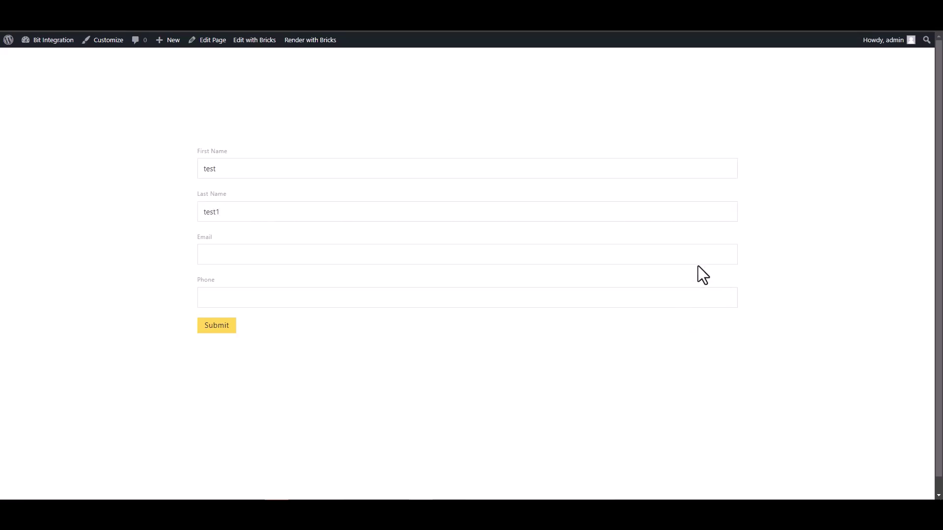
{"action": "left_click", "coordinate": [700, 256]}
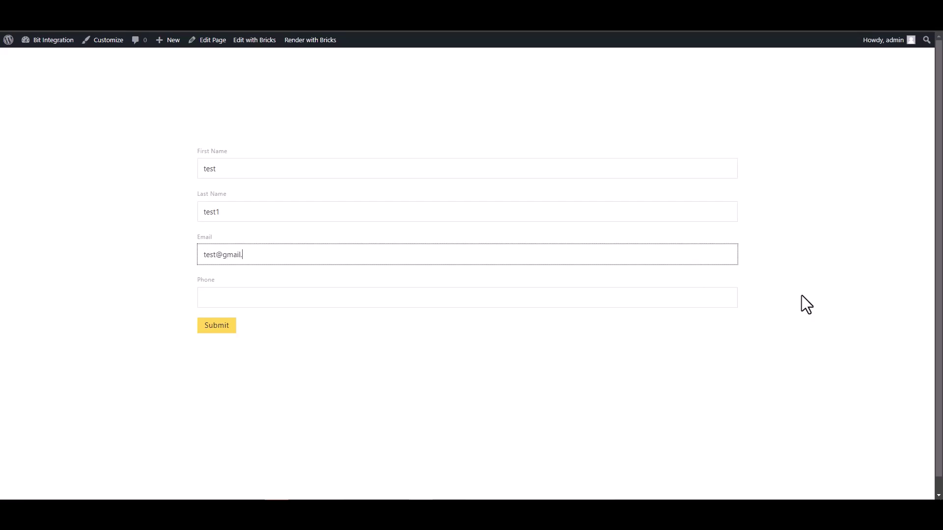
{"action": "left_click", "coordinate": [654, 300]}
{"action": "type", "text": "123456"}
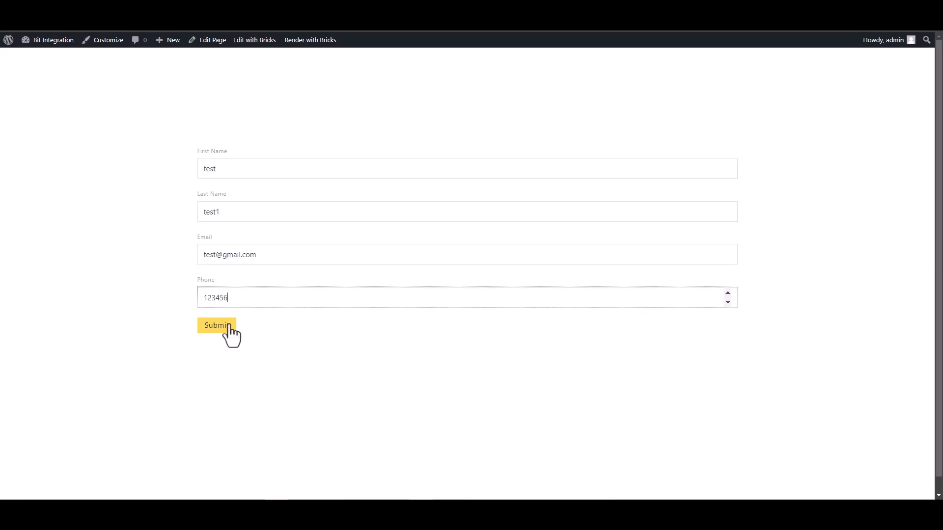
Submit the Bricks test form and check the message-sent confirmation.
{"action": "left_click", "coordinate": [229, 327]}
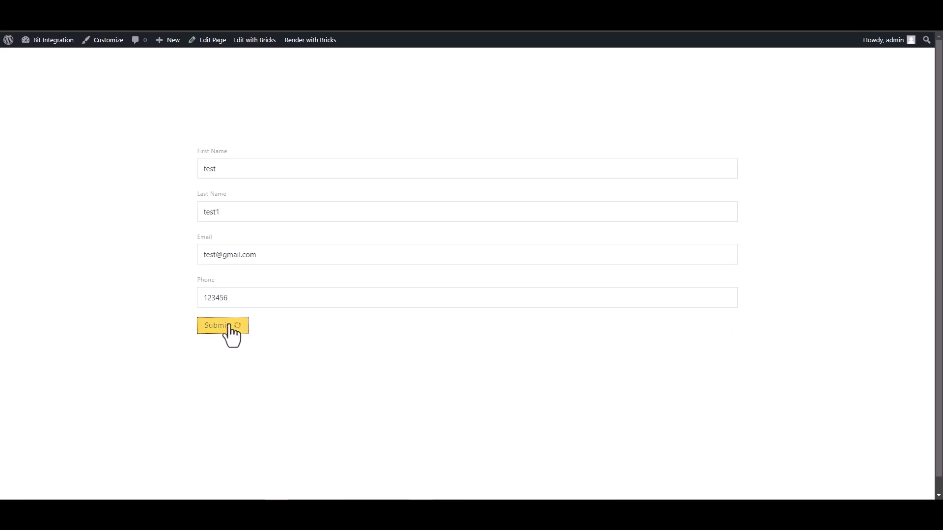
{"action": "left_click_drag", "start_coordinate": [259, 357], "coordinate": [440, 373]}
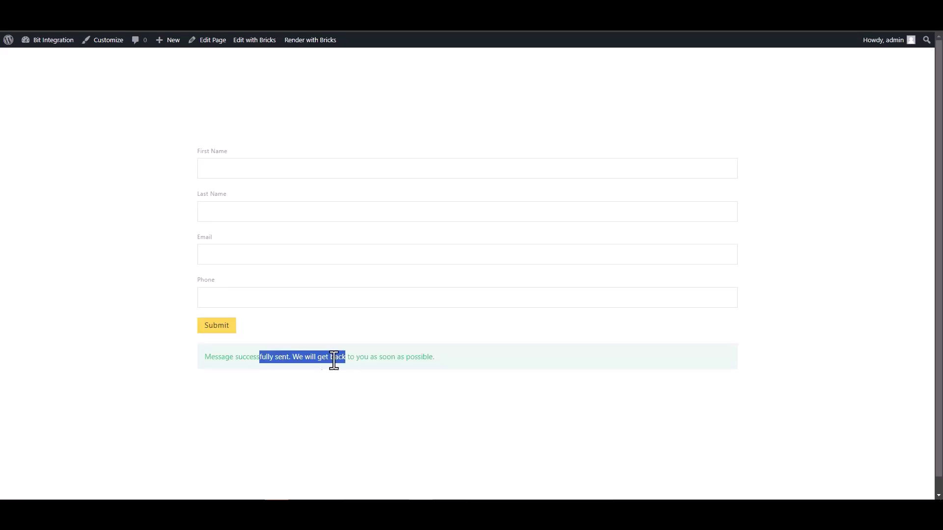
{"action": "left_click", "coordinate": [439, 373]}
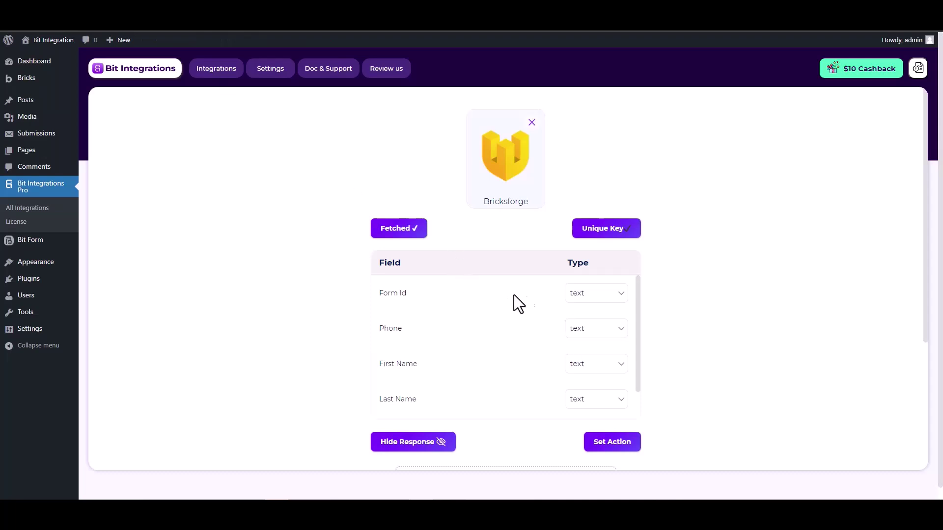
Scroll through the fetched Bricksforge field types, then proceed to Set Action.
{"action": "scroll", "coordinate": [550, 342], "scroll_direction": "down", "scroll_amount": 2}
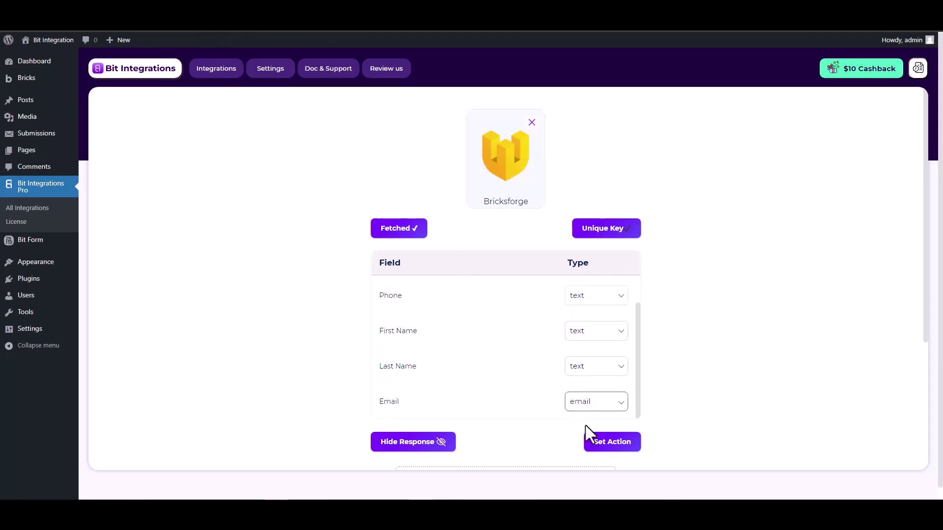
{"action": "left_click", "coordinate": [607, 443]}
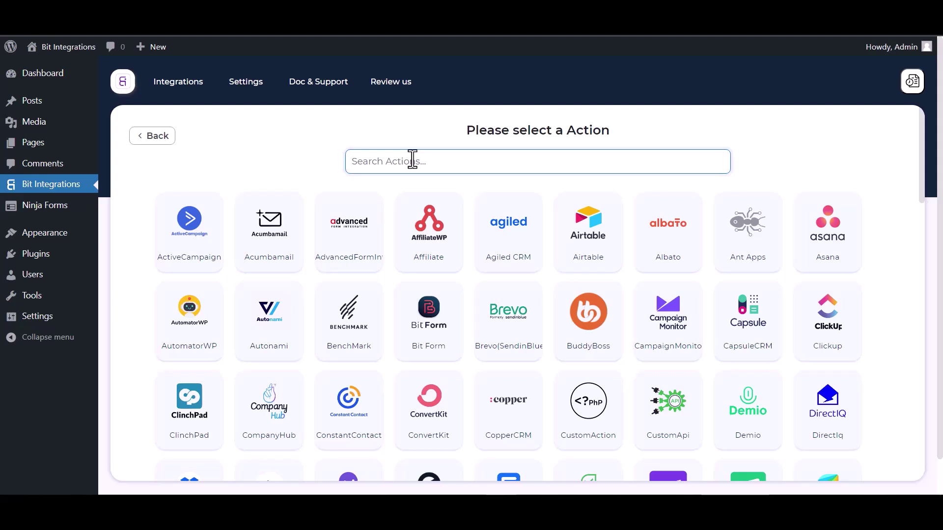
Search actions for 'al' and select the Albato card.
{"action": "type", "text": "al"}
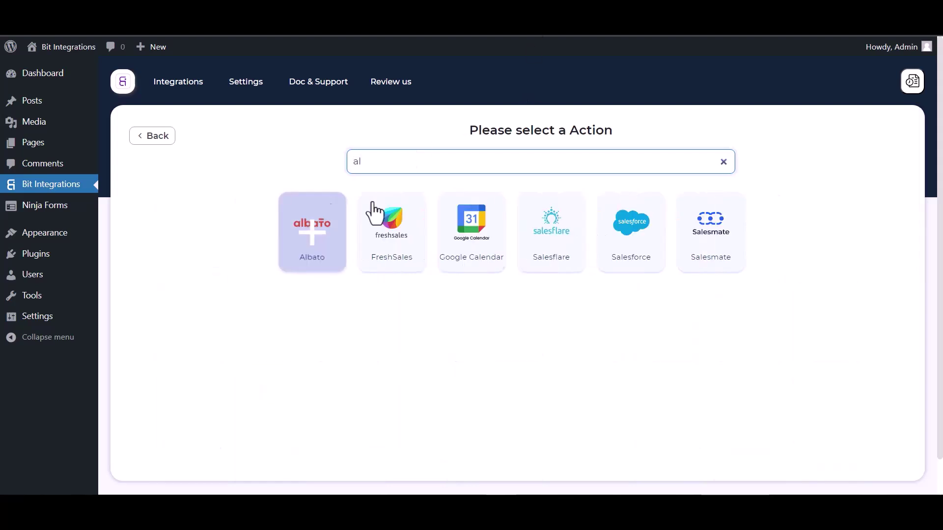
{"action": "left_click", "coordinate": [305, 218]}
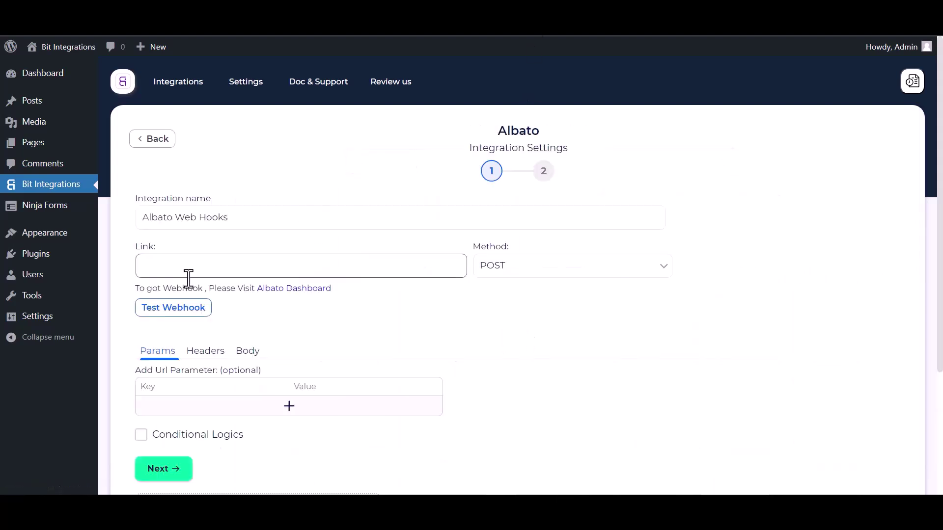
Start a new Albato automation and choose Webhook as the sending app.
{"action": "left_click", "coordinate": [285, 294]}
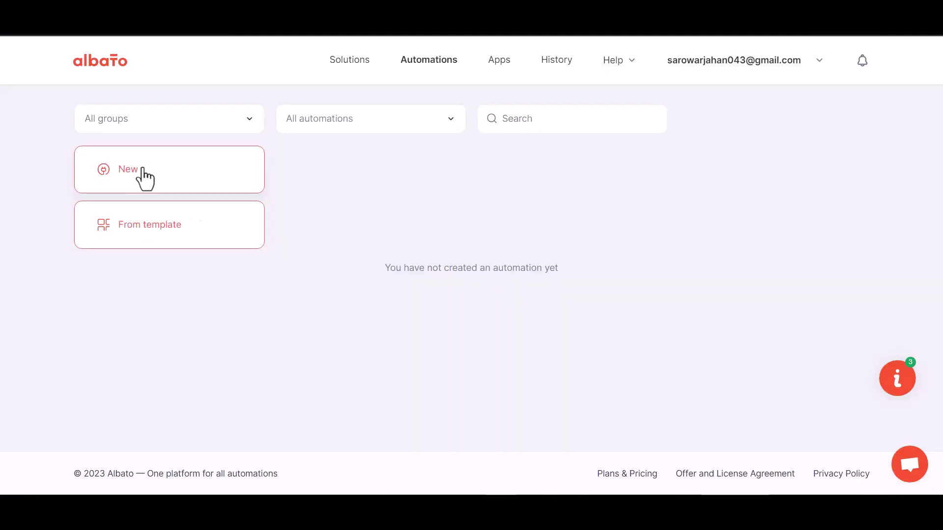
{"action": "left_click", "coordinate": [145, 173]}
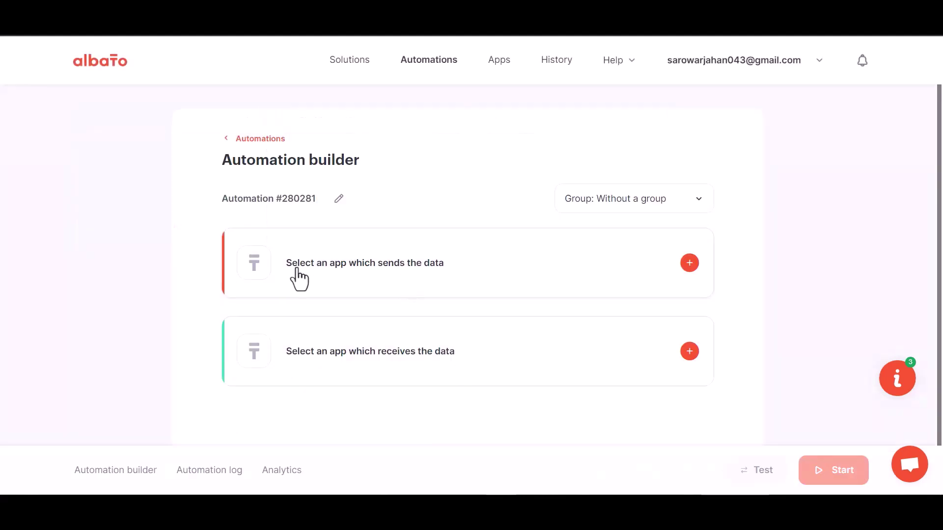
{"action": "left_click", "coordinate": [689, 264]}
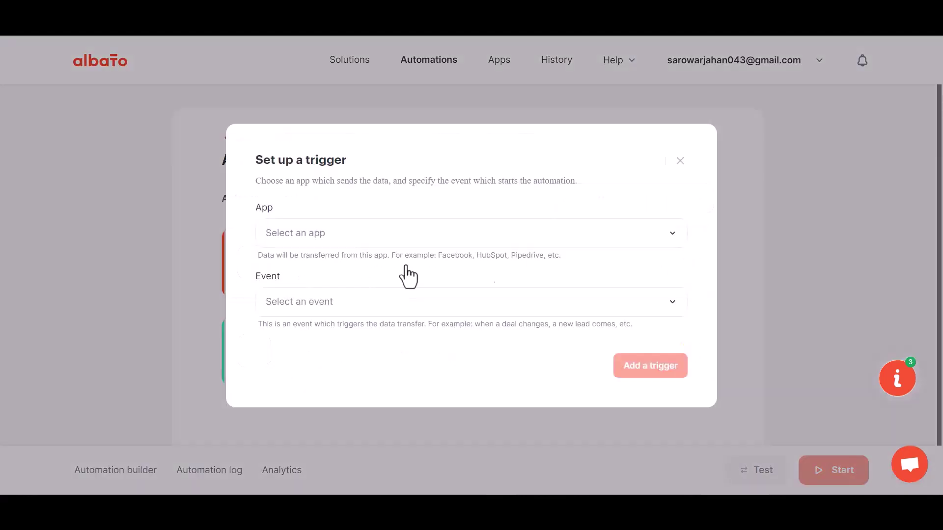
{"action": "left_click", "coordinate": [328, 241]}
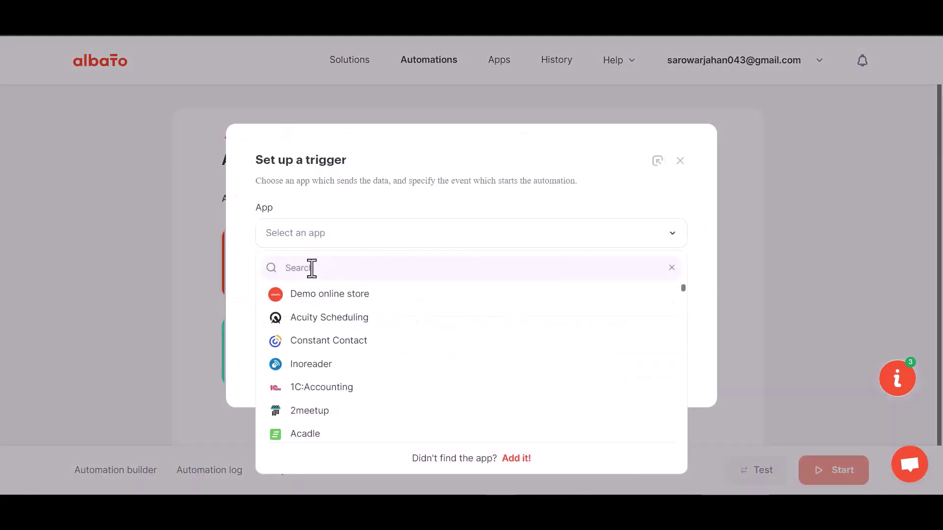
{"action": "type", "text": "web"}
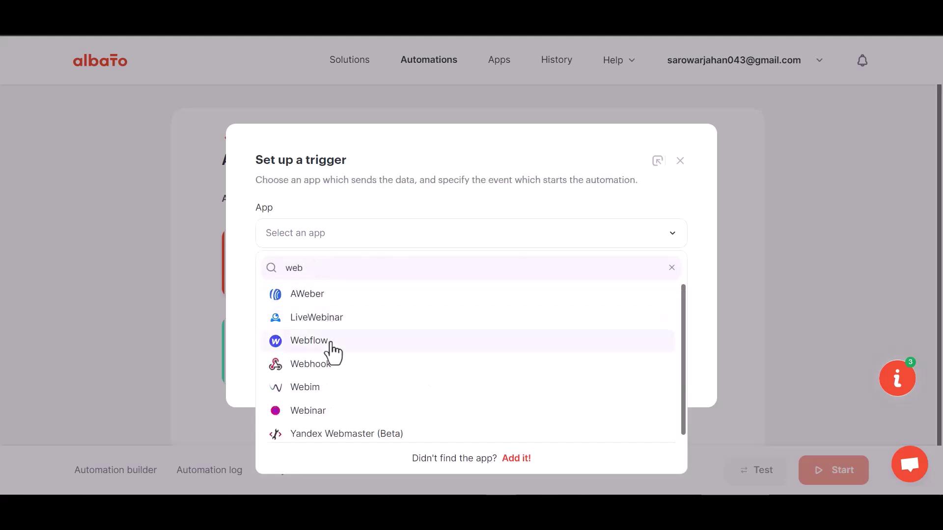
{"action": "type", "text": "h"}
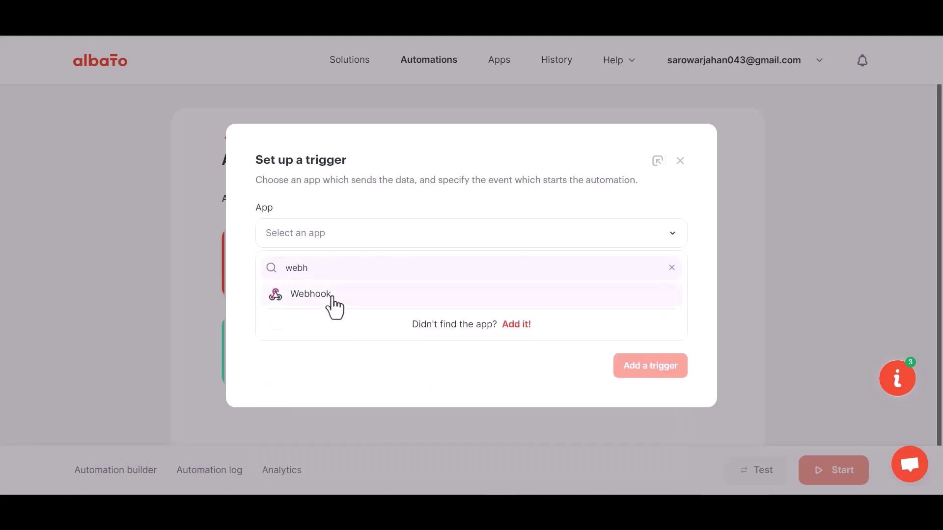
{"action": "left_click", "coordinate": [333, 295]}
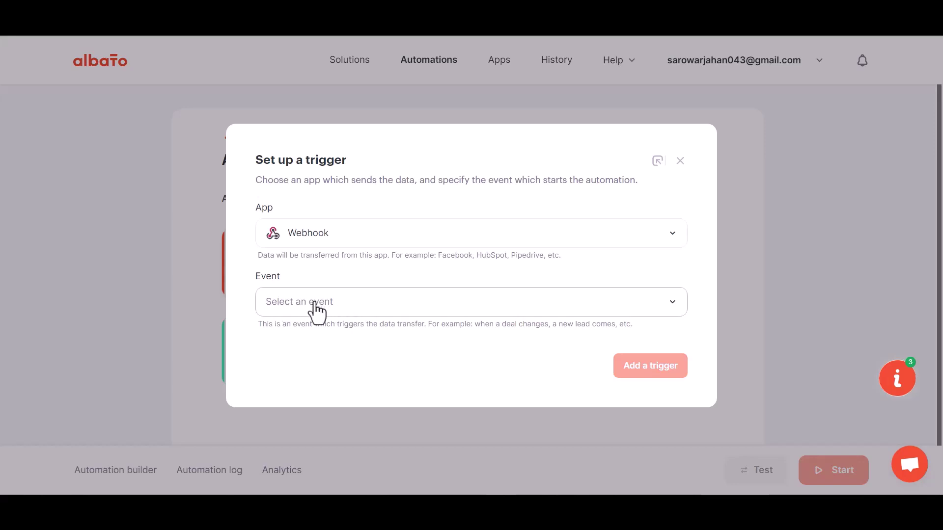
Set event Incoming webhook with the My Account Webhook connection and add the trigger.
{"action": "left_click", "coordinate": [317, 307]}
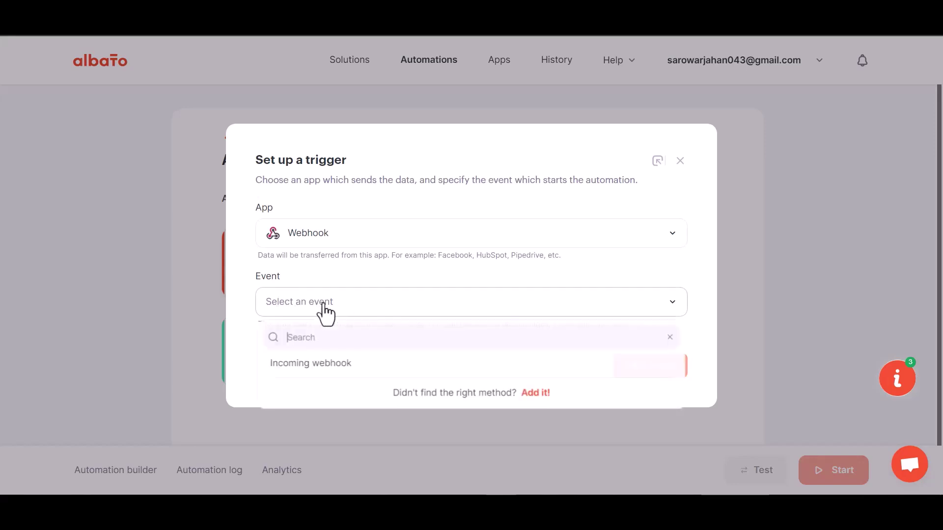
{"action": "left_click", "coordinate": [319, 363]}
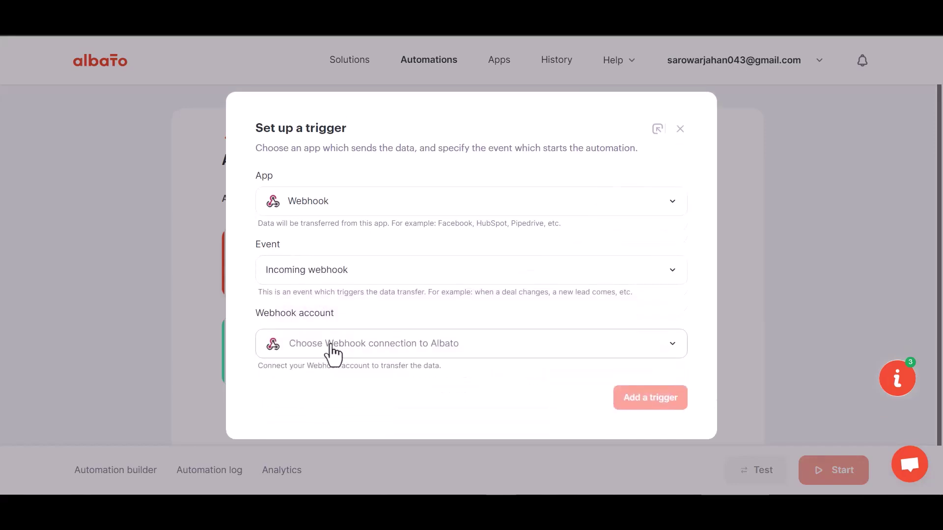
{"action": "left_click", "coordinate": [334, 344]}
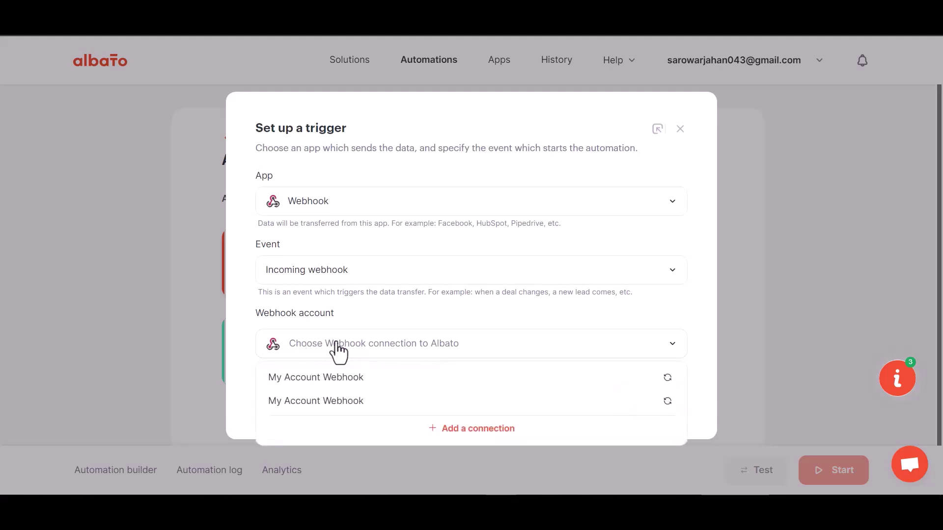
{"action": "left_click", "coordinate": [342, 385]}
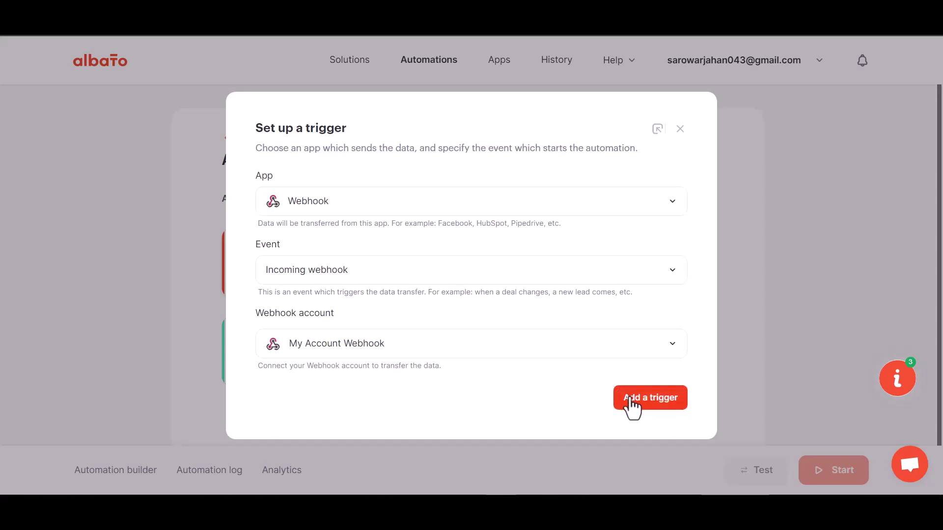
{"action": "left_click", "coordinate": [630, 400]}
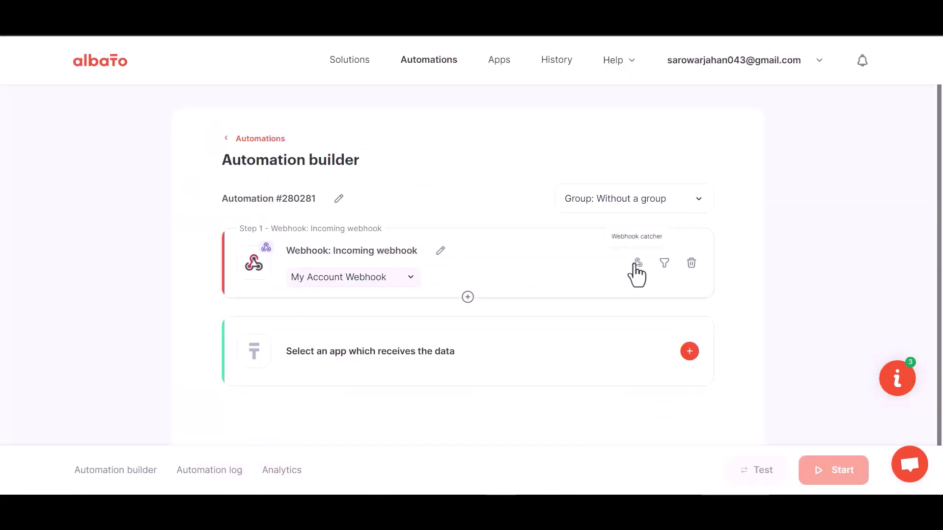
Copy Albato's webhook URL, start Wait for webhook, and focus the Bit Integrations Link field.
{"action": "left_click", "coordinate": [637, 262]}
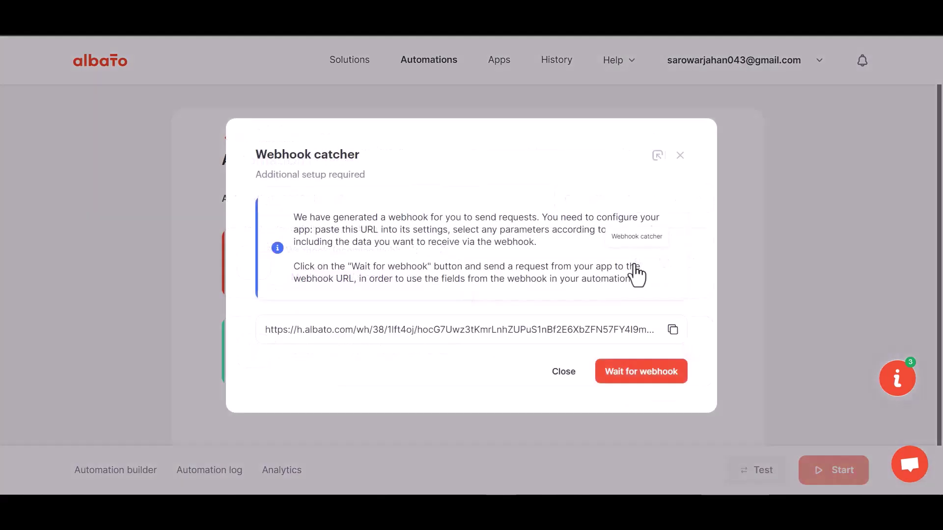
{"action": "left_click", "coordinate": [673, 329]}
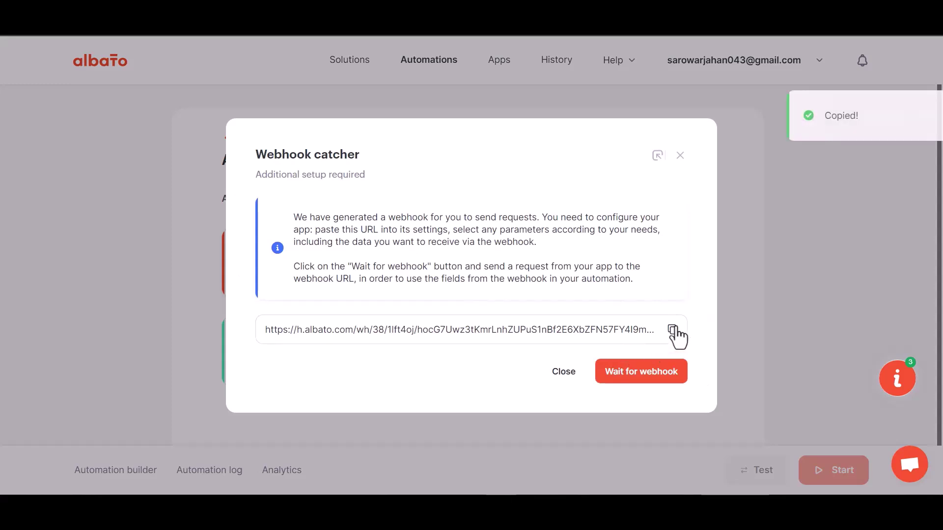
{"action": "left_click", "coordinate": [637, 374]}
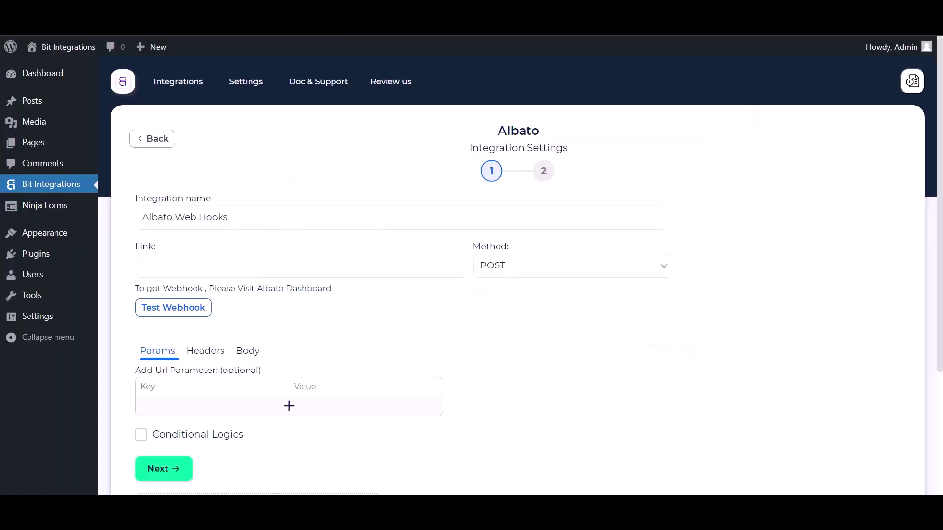
{"action": "left_click", "coordinate": [252, 272]}
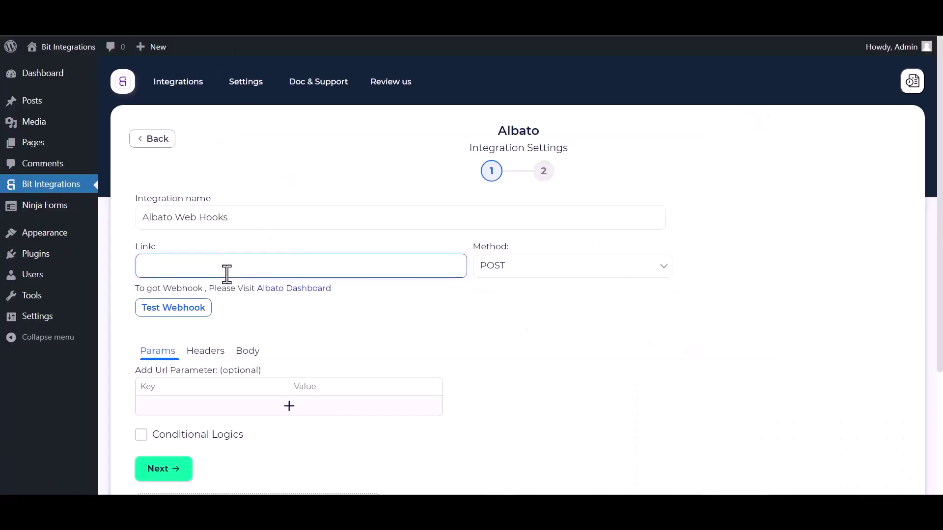
Paste the URL into Link, send all data as application/json, and run Test Webhook.
{"action": "key", "text": "ctrl+v"}
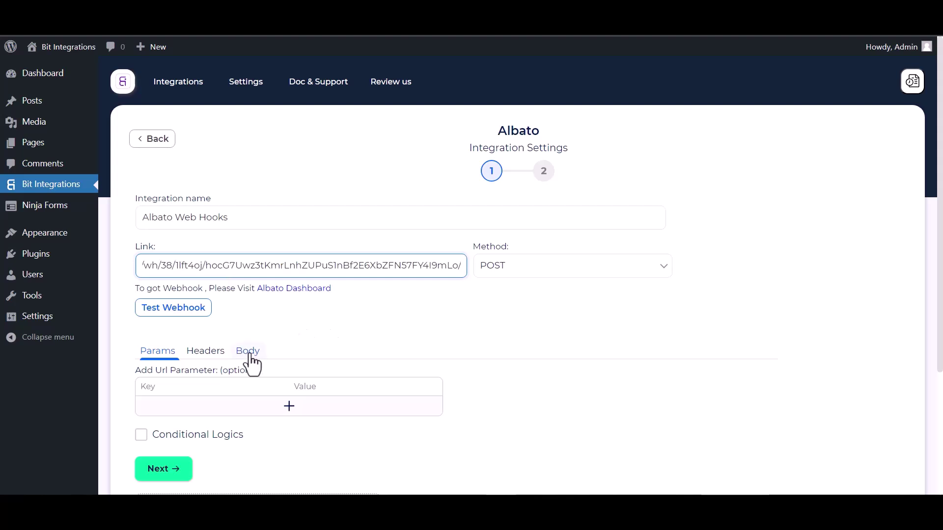
{"action": "left_click", "coordinate": [247, 352]}
{"action": "left_click", "coordinate": [218, 384]}
{"action": "scroll", "coordinate": [223, 388], "scroll_direction": "down", "scroll_amount": 3}
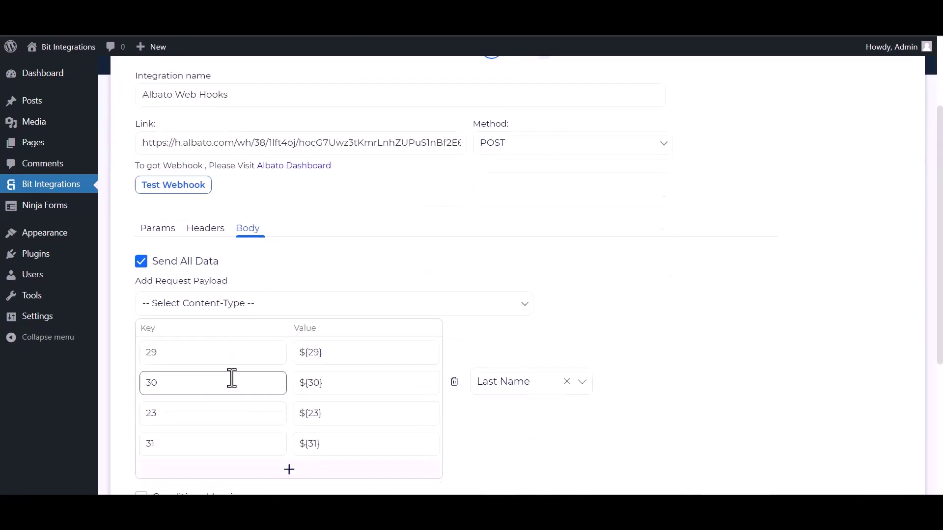
{"action": "left_click", "coordinate": [260, 310]}
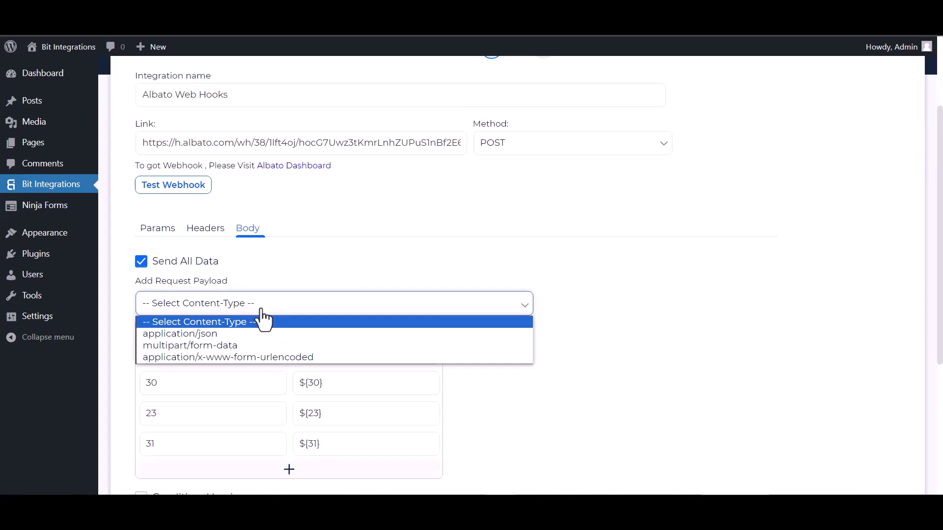
{"action": "left_click", "coordinate": [195, 337]}
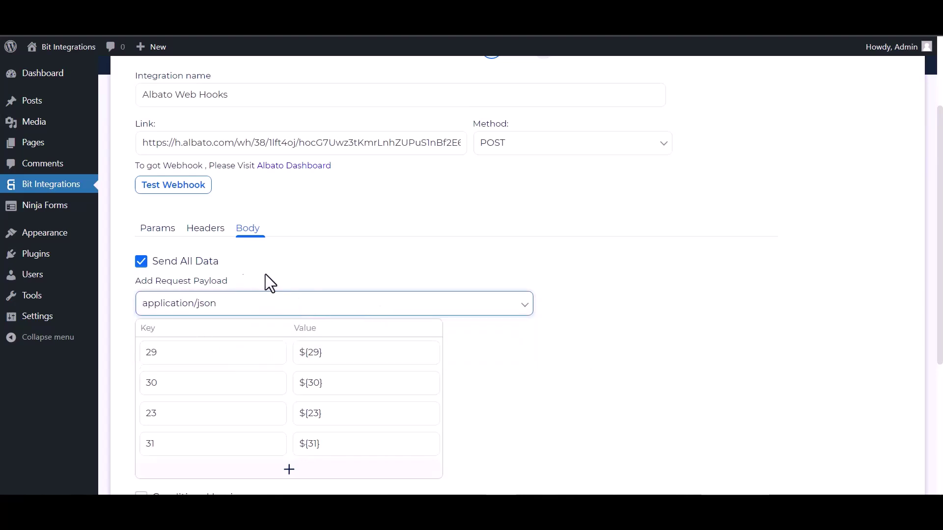
{"action": "scroll", "coordinate": [245, 260], "scroll_direction": "up", "scroll_amount": 1}
{"action": "left_click", "coordinate": [179, 251]}
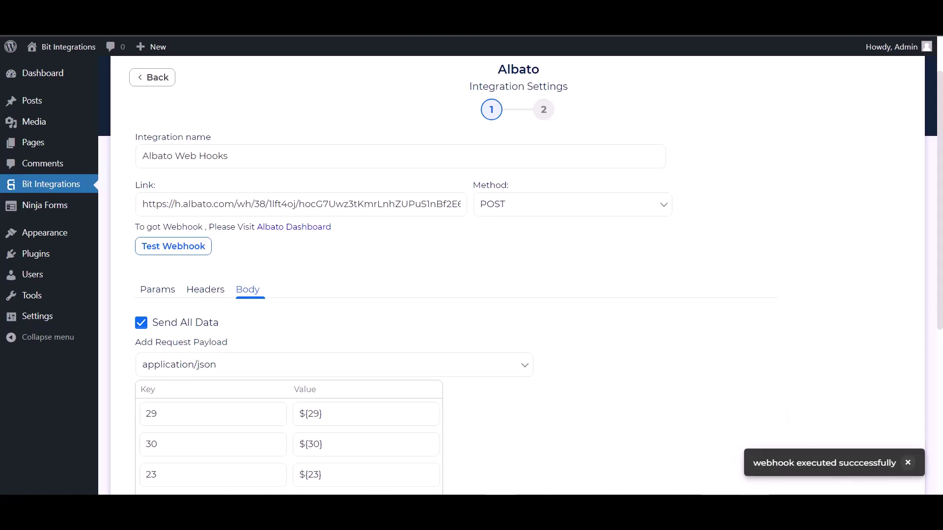
Leave Conditional Logics unchecked, go Next, and Finish & Save the Albato integration.
{"action": "scroll", "coordinate": [147, 326], "scroll_direction": "down", "scroll_amount": 4}
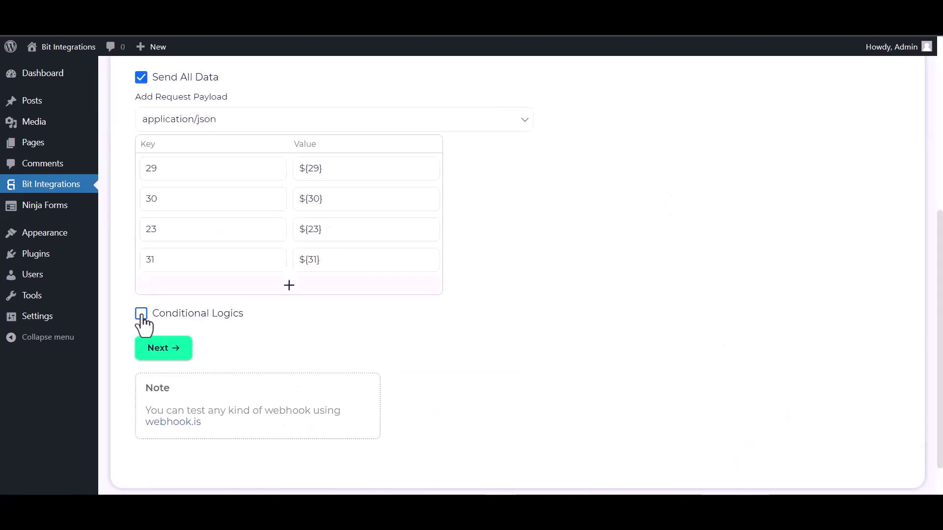
{"action": "left_click", "coordinate": [141, 314]}
{"action": "scroll", "coordinate": [252, 364], "scroll_direction": "down", "scroll_amount": 2}
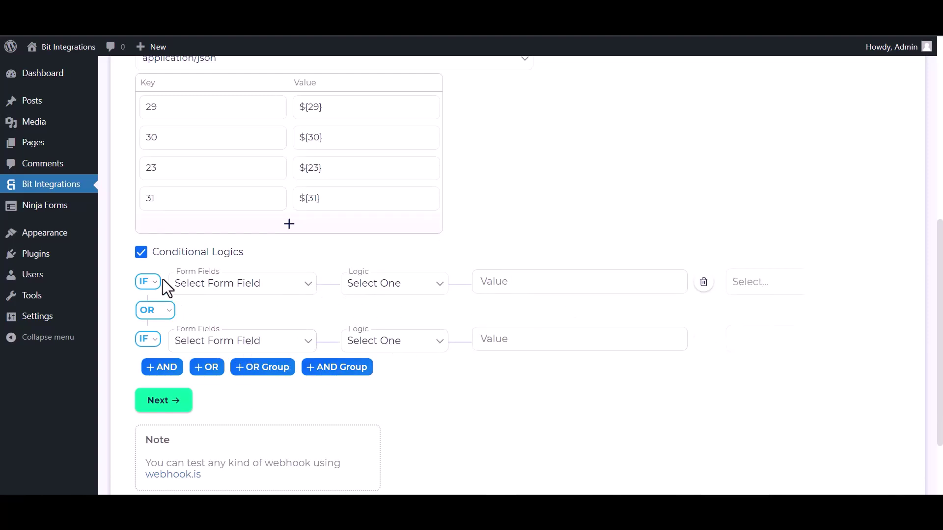
{"action": "left_click", "coordinate": [142, 254]}
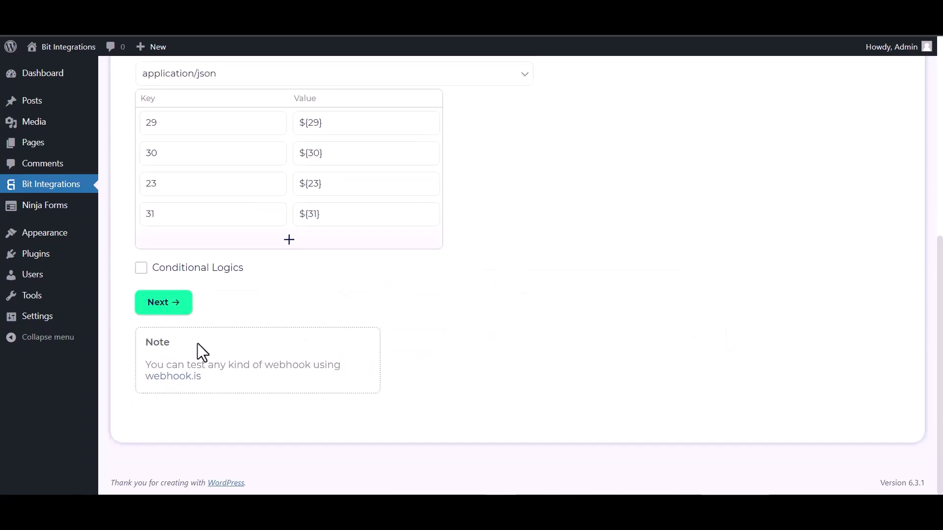
{"action": "left_click", "coordinate": [169, 305]}
{"action": "left_click", "coordinate": [487, 231]}
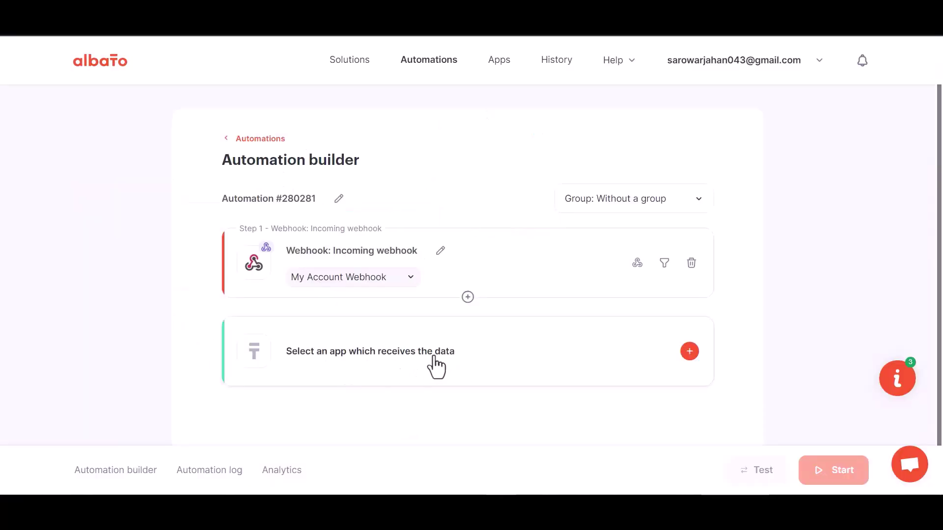
Add a receiving step in Albato and choose MailChimp as the app.
{"action": "left_click", "coordinate": [479, 359]}
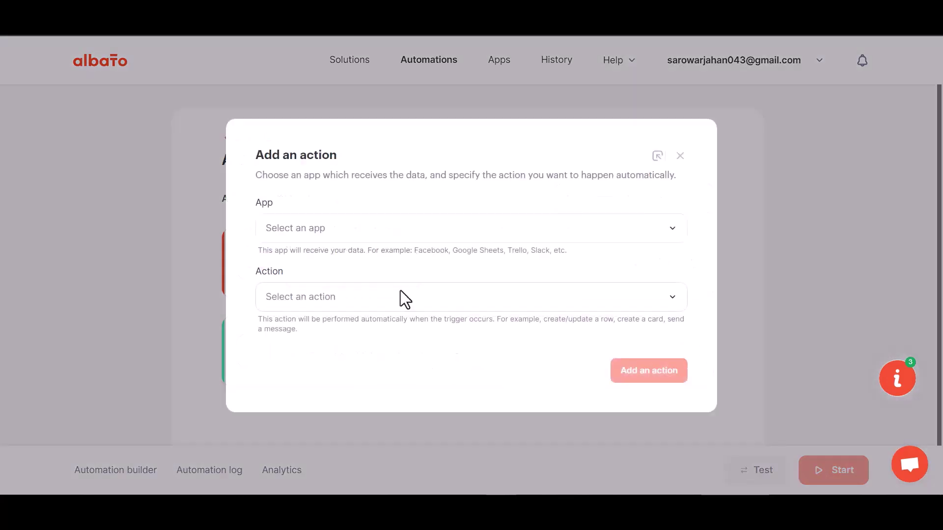
{"action": "left_click", "coordinate": [316, 241]}
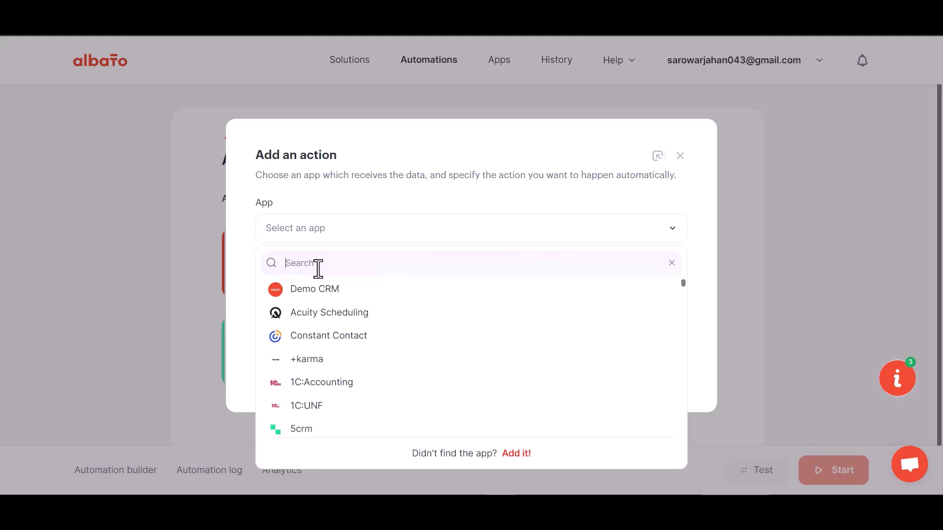
{"action": "type", "text": "mail"}
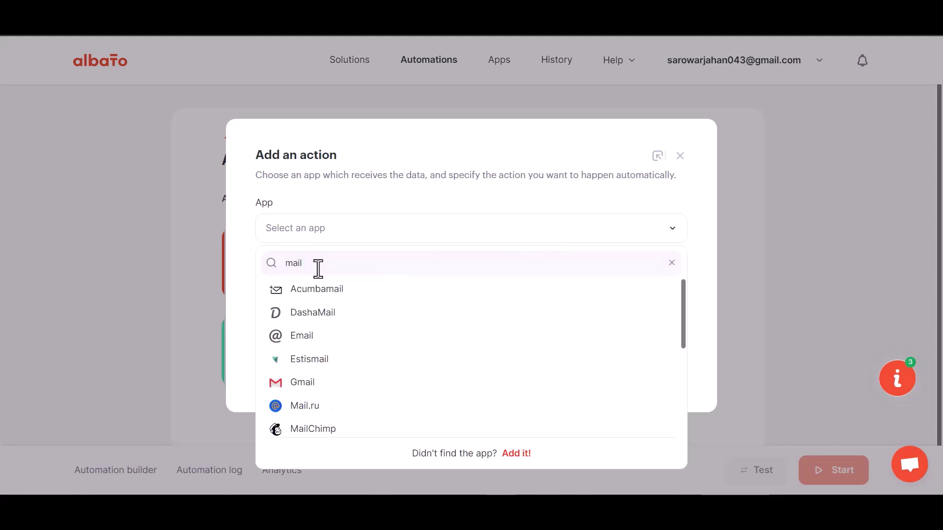
{"action": "type", "text": "c"}
{"action": "left_click", "coordinate": [320, 290]}
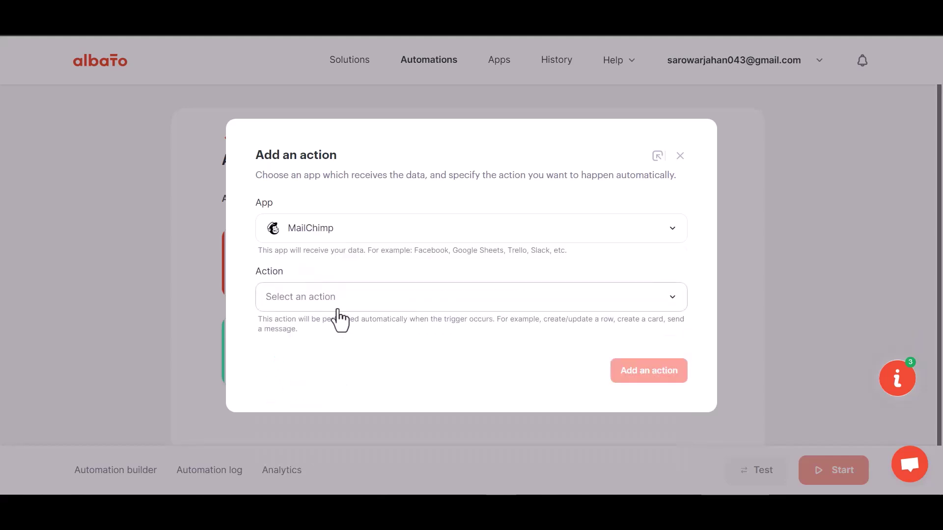
Choose the Add subscriber to the list action and start a new MailChimp account connection.
{"action": "left_click", "coordinate": [338, 306]}
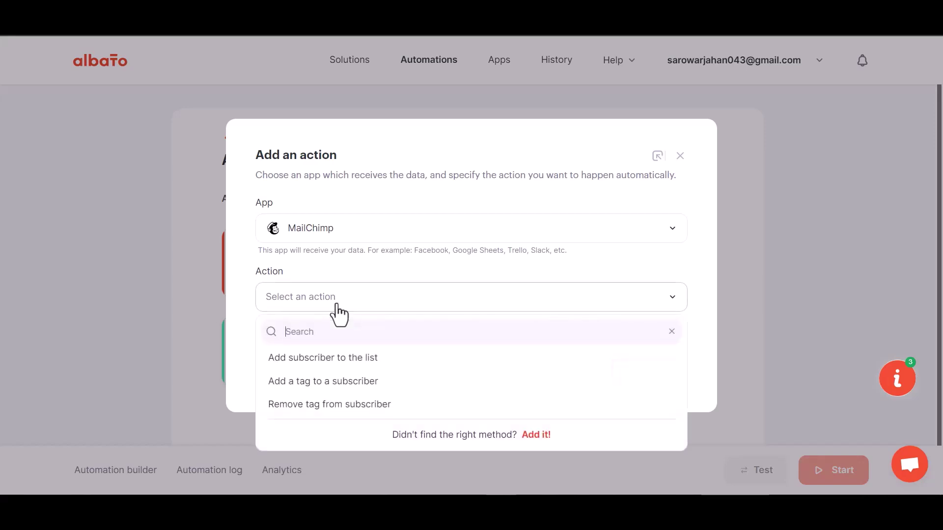
{"action": "left_click", "coordinate": [364, 365]}
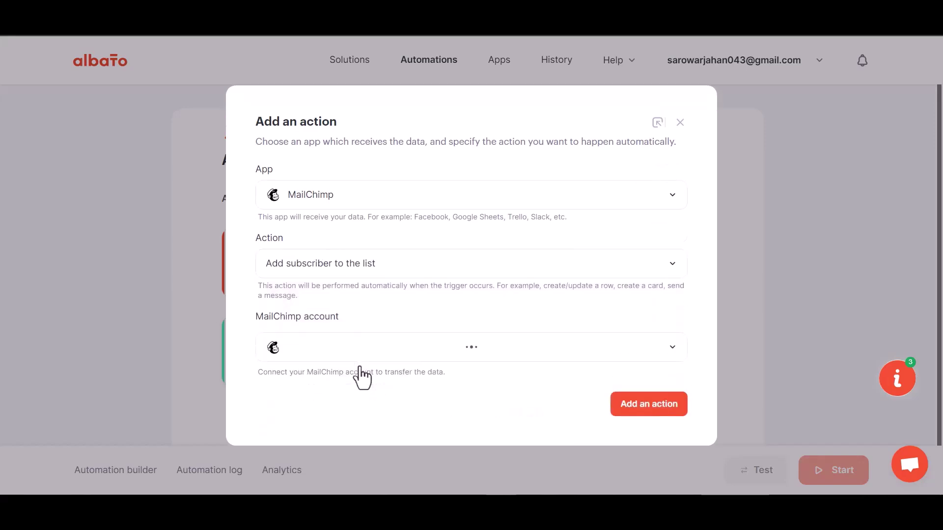
{"action": "left_click", "coordinate": [345, 323]}
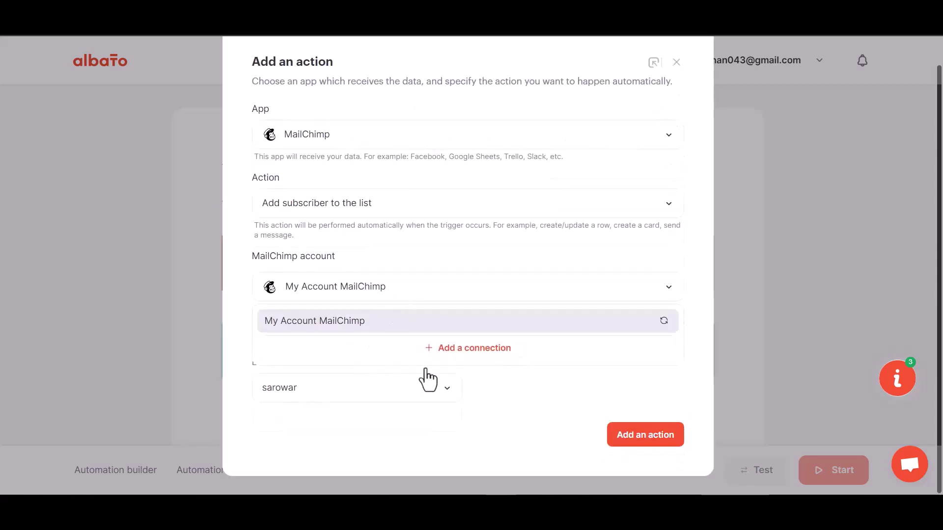
{"action": "left_click", "coordinate": [454, 355]}
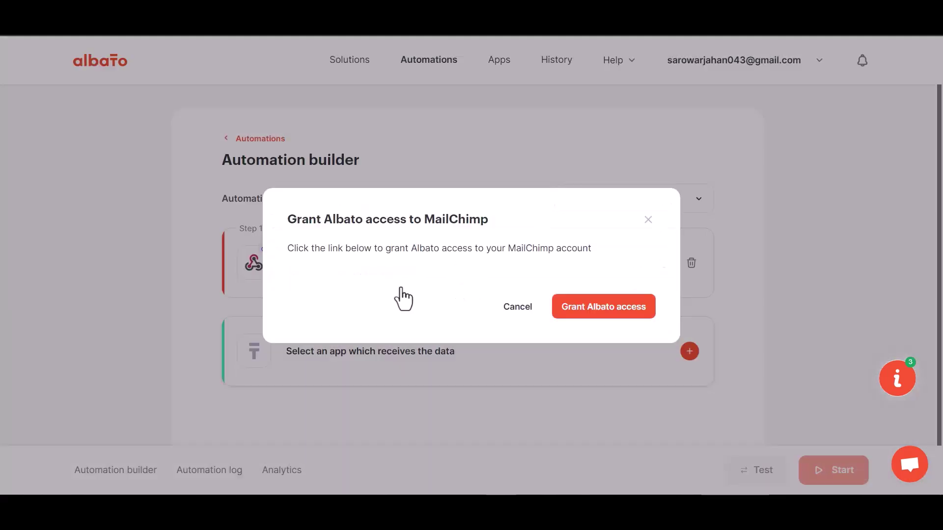
Log in to MailChimp and allow Albato to access the account.
{"action": "left_click", "coordinate": [574, 305]}
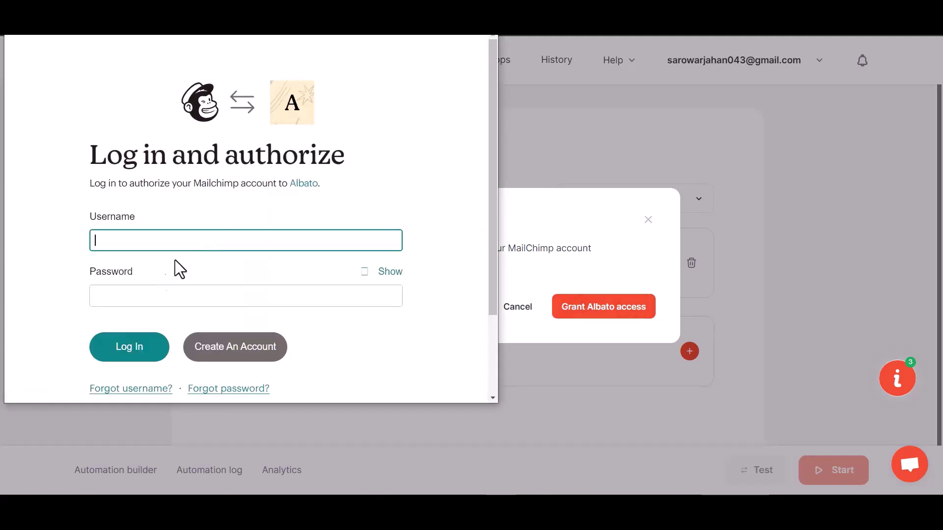
{"action": "left_click", "coordinate": [138, 355]}
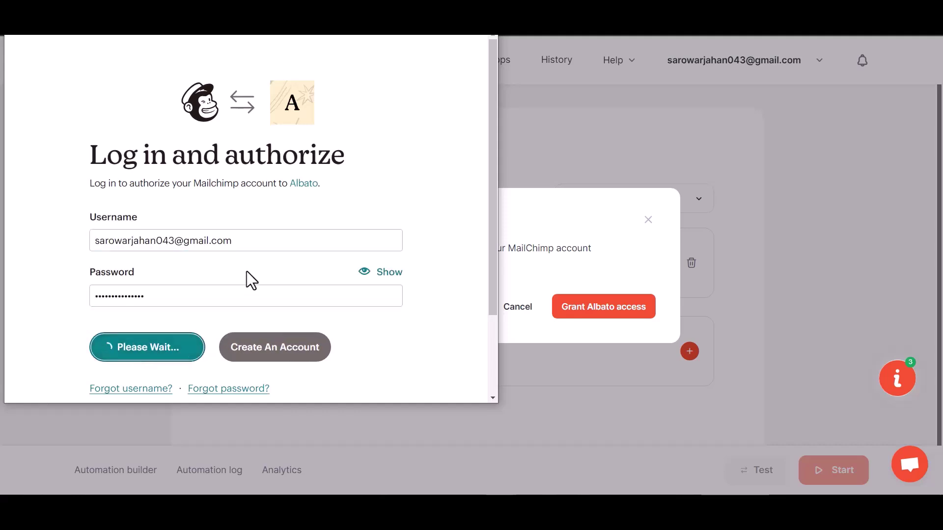
{"action": "scroll", "coordinate": [197, 314], "scroll_direction": "down", "scroll_amount": 3}
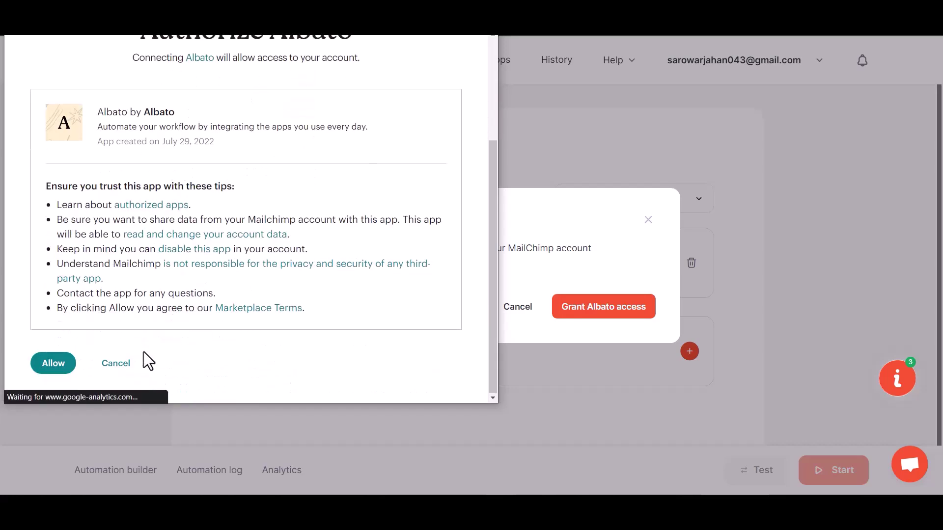
{"action": "left_click", "coordinate": [63, 362]}
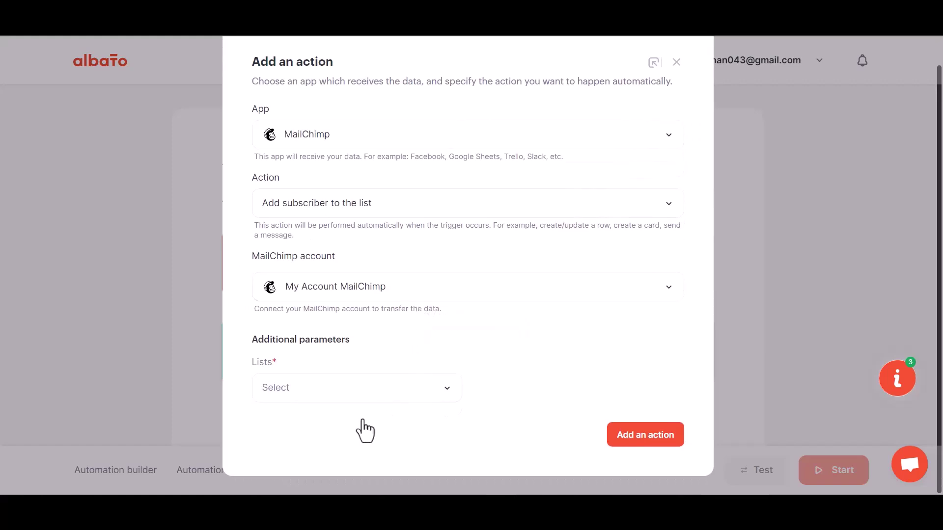
Choose the 'sarowar' list for new subscribers and add the MailChimp action.
{"action": "left_click", "coordinate": [361, 395]}
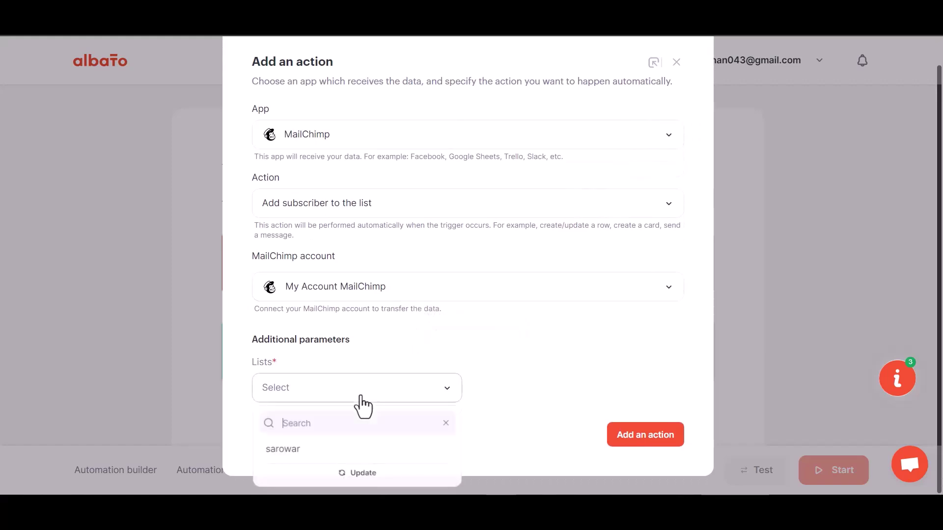
{"action": "left_click", "coordinate": [322, 449]}
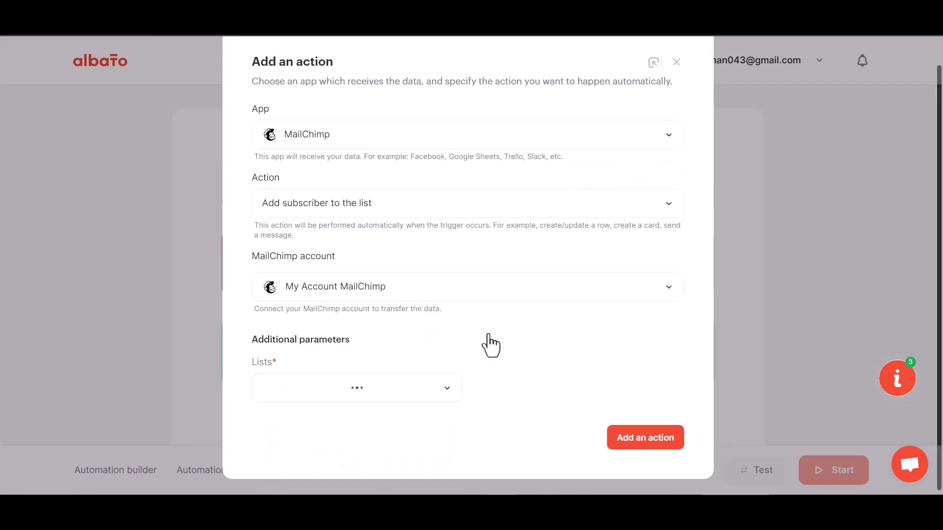
{"action": "left_click", "coordinate": [647, 436]}
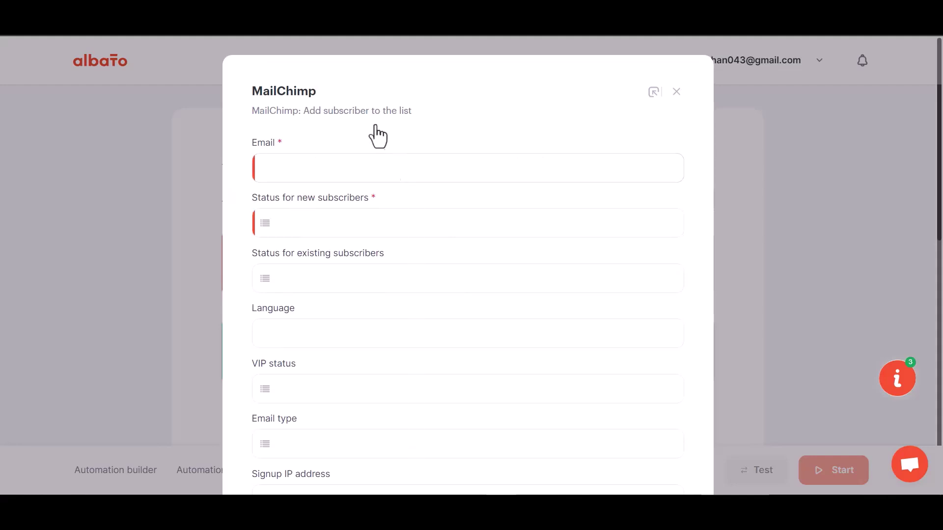
Map webhook field 23 to Email and set new subscribers' status to Subscribed.
{"action": "left_click", "coordinate": [332, 178]}
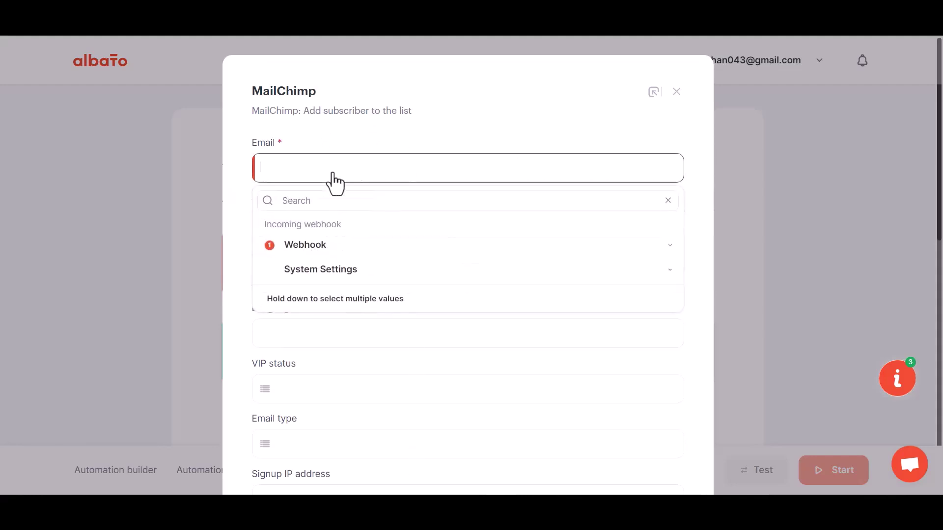
{"action": "left_click", "coordinate": [339, 250]}
{"action": "left_click", "coordinate": [309, 362]}
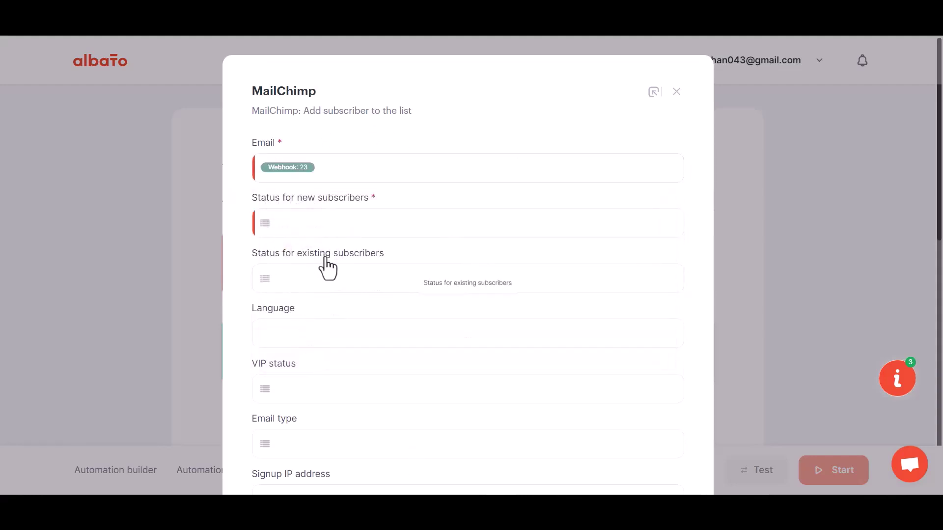
{"action": "scroll", "coordinate": [324, 310], "scroll_direction": "down", "scroll_amount": 1}
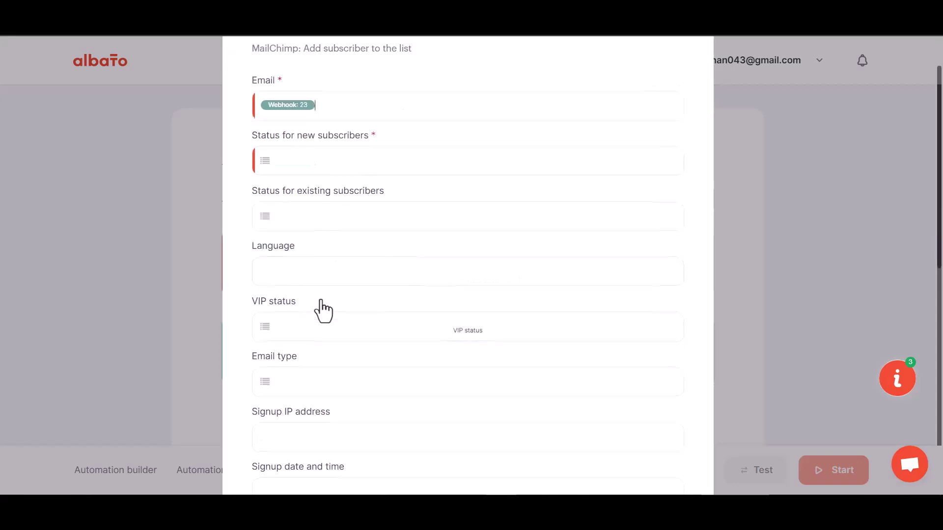
{"action": "scroll", "coordinate": [323, 311], "scroll_direction": "down", "scroll_amount": 1}
{"action": "left_click", "coordinate": [322, 101]}
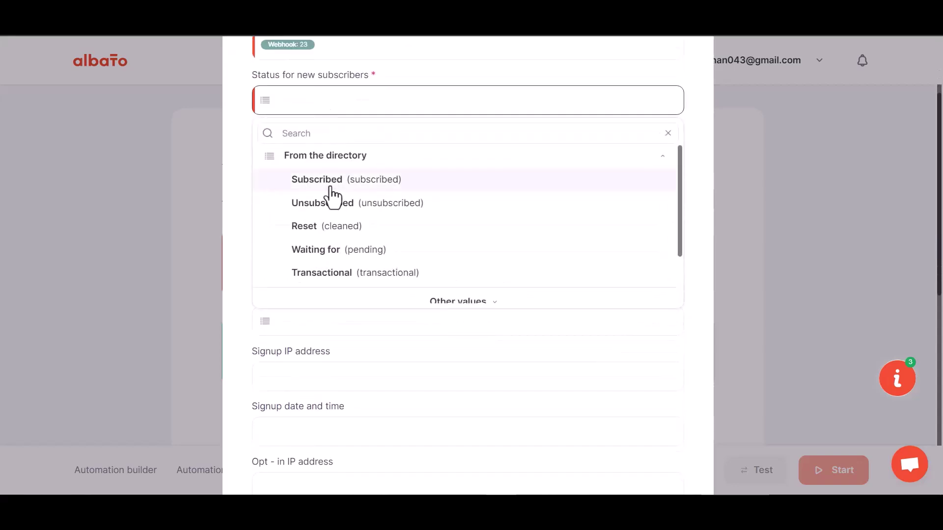
{"action": "left_click", "coordinate": [333, 189]}
{"action": "scroll", "coordinate": [354, 274], "scroll_direction": "down", "scroll_amount": 1}
{"action": "scroll", "coordinate": [353, 296], "scroll_direction": "down", "scroll_amount": 4}
{"action": "scroll", "coordinate": [353, 297], "scroll_direction": "down", "scroll_amount": 1}
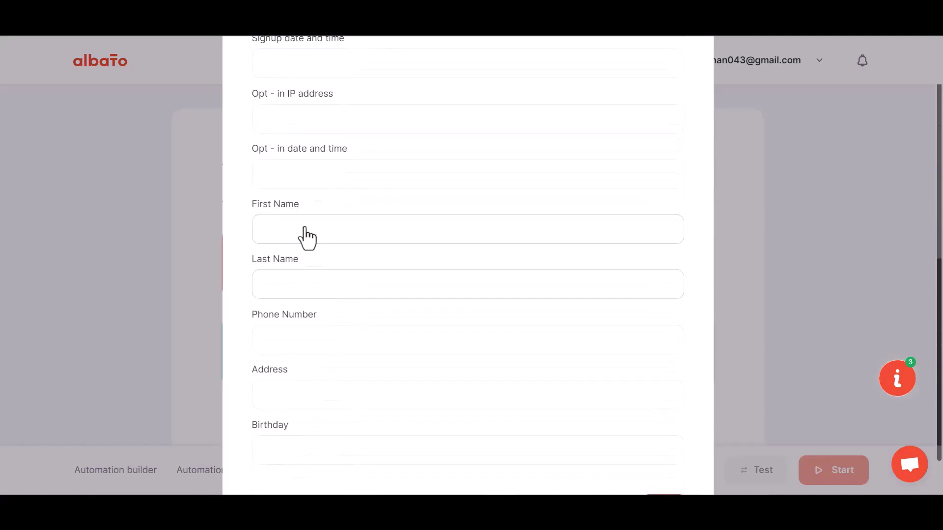
Map webhook fields 29 and 30 to First Name and Last Name.
{"action": "left_click", "coordinate": [312, 231]}
{"action": "left_click", "coordinate": [316, 308]}
{"action": "scroll", "coordinate": [318, 400], "scroll_direction": "down", "scroll_amount": 2}
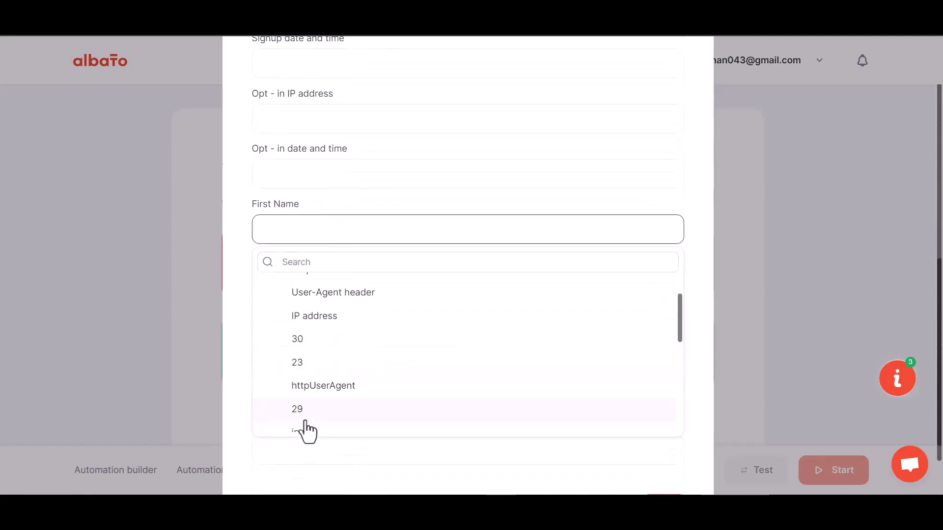
{"action": "left_click", "coordinate": [307, 412]}
{"action": "left_click", "coordinate": [312, 291]}
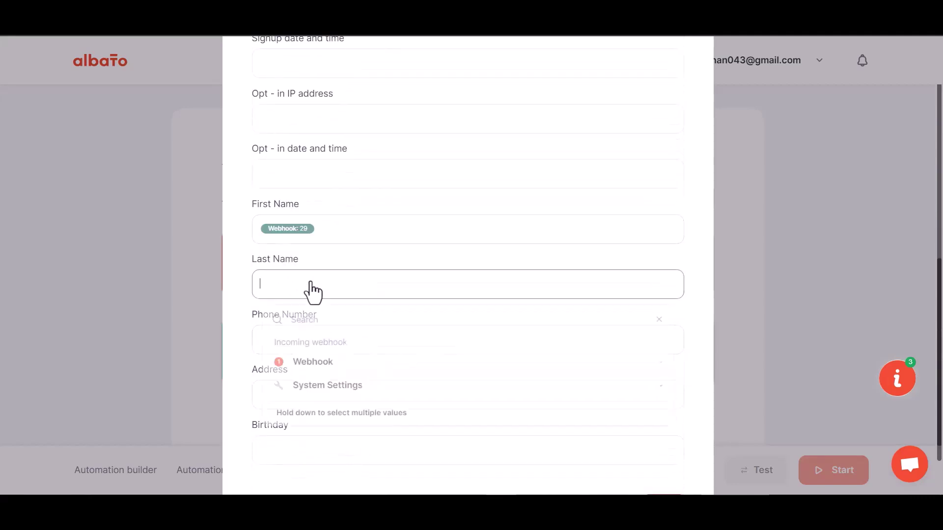
{"action": "left_click", "coordinate": [304, 369]}
{"action": "left_click", "coordinate": [318, 451]}
Map webhook field 31 to Phone Number, then save and start the automation.
{"action": "scroll", "coordinate": [330, 337], "scroll_direction": "down", "scroll_amount": 1}
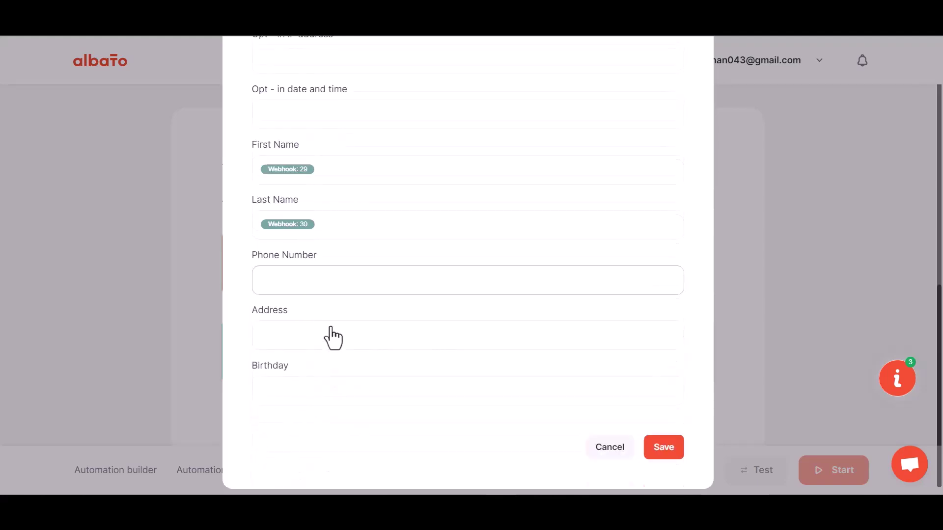
{"action": "left_click", "coordinate": [324, 285]}
{"action": "left_click", "coordinate": [314, 358]}
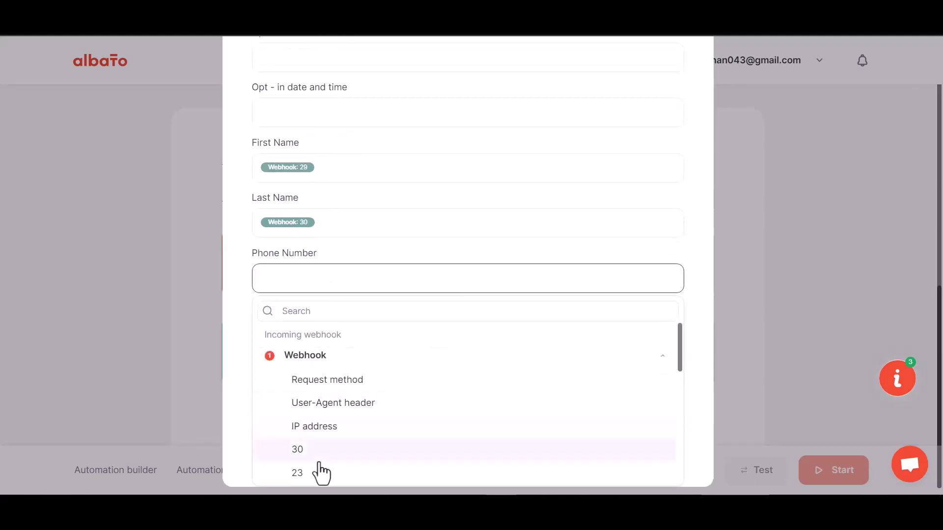
{"action": "scroll", "coordinate": [317, 449], "scroll_direction": "down", "scroll_amount": 5}
{"action": "left_click", "coordinate": [307, 388]}
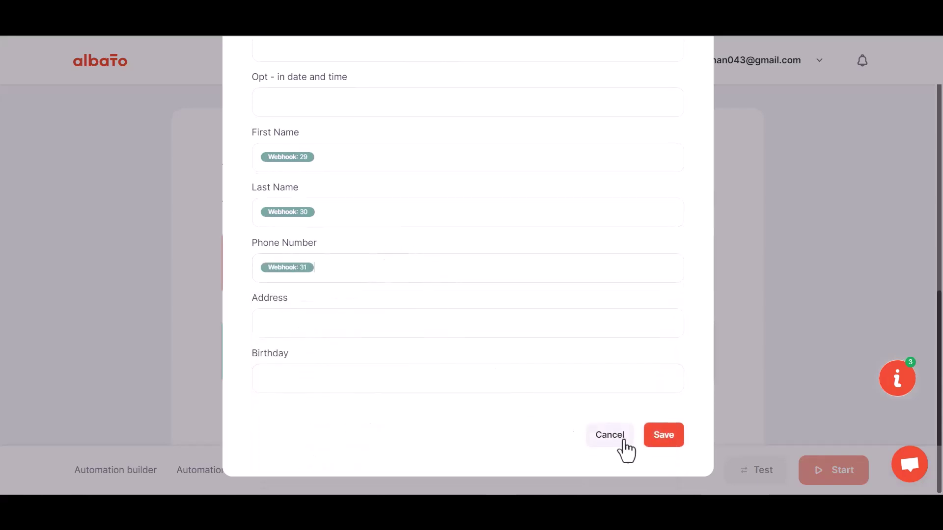
{"action": "left_click", "coordinate": [661, 446]}
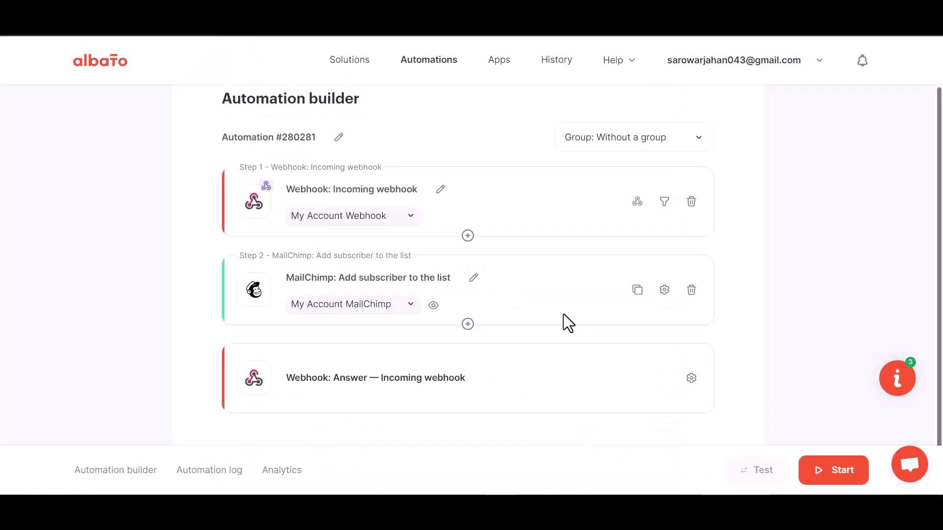
{"action": "left_click", "coordinate": [831, 473]}
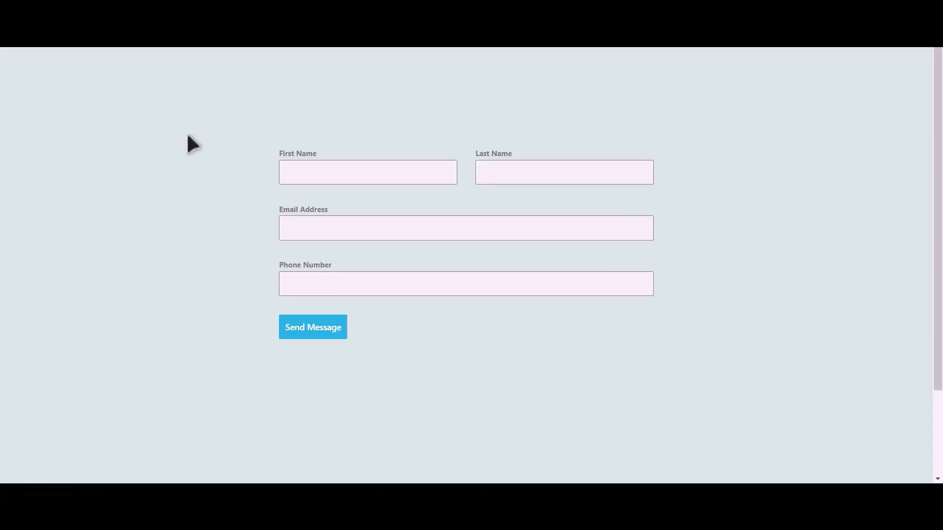
{"action": "left_click", "coordinate": [382, 175]}
{"action": "type", "text": "Bit"}
{"action": "type", "text": "Inte"}
{"action": "type", "text": "gratio"}
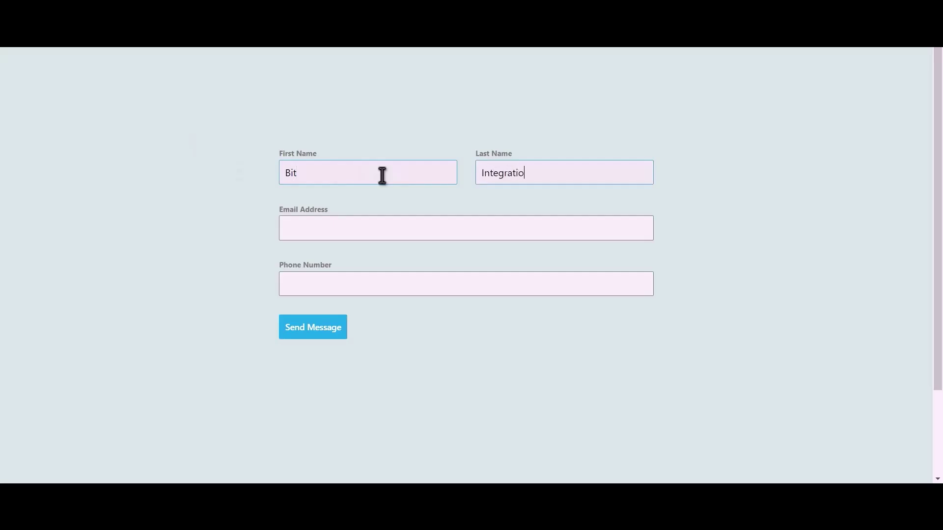
{"action": "type", "text": "ns"}
{"action": "key", "text": "Tab"}
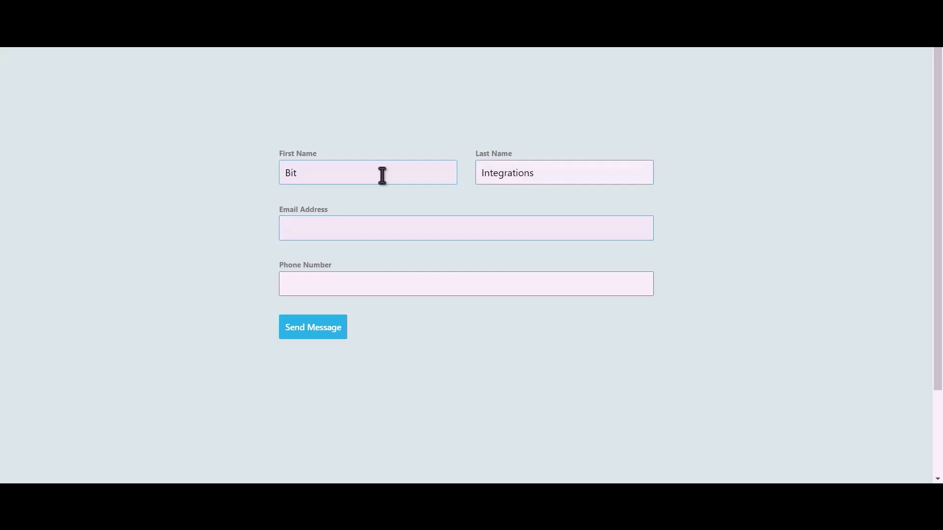
{"action": "key", "text": "Tab"}
{"action": "type", "text": "4"}
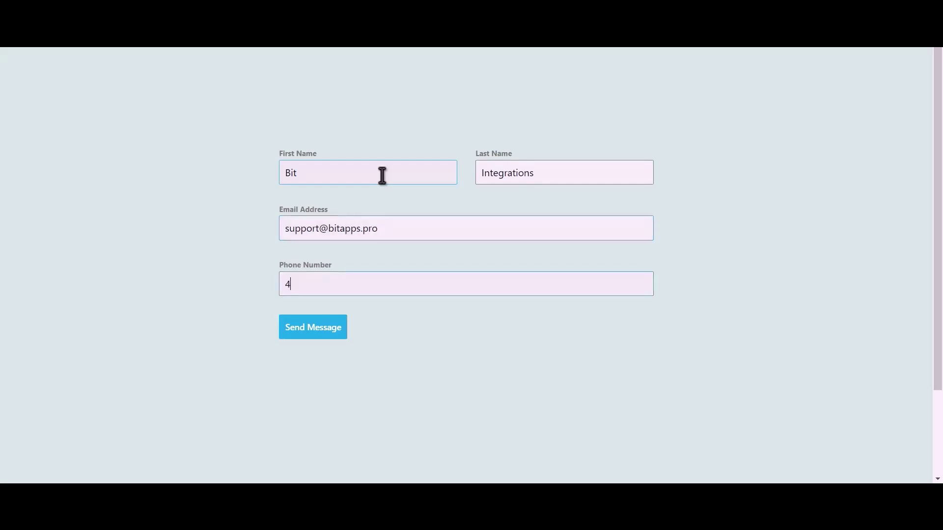
{"action": "type", "text": "4455566"}
{"action": "type", "text": "6"}
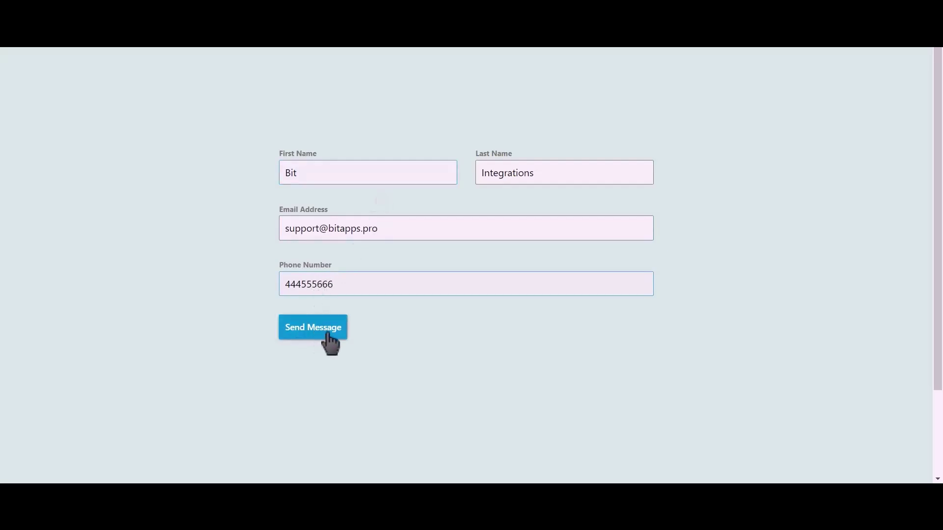
{"action": "left_click", "coordinate": [324, 336]}
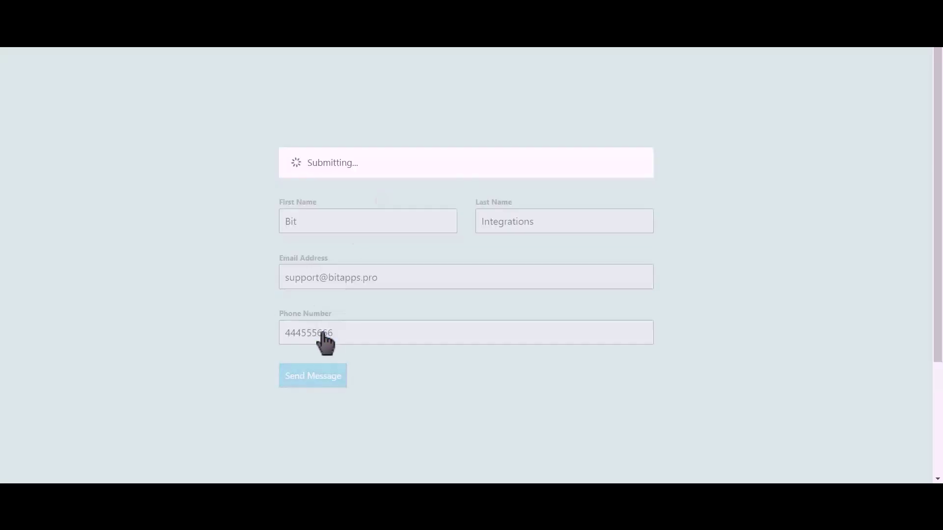